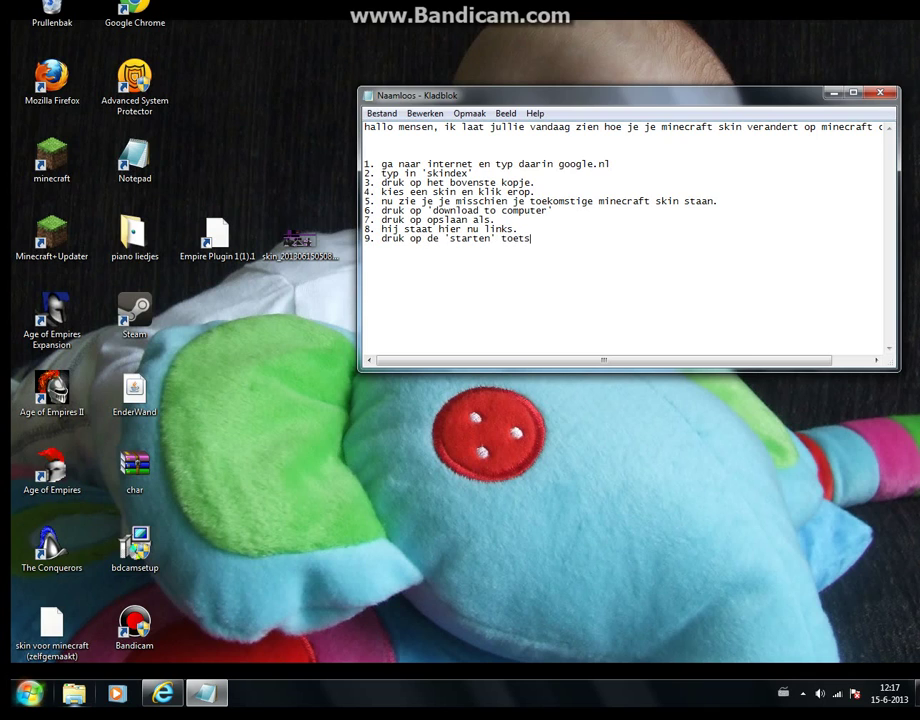
Step: Add instruction 10 to the notes, reading "10. en typ in '%appdata%"
click(29, 692)
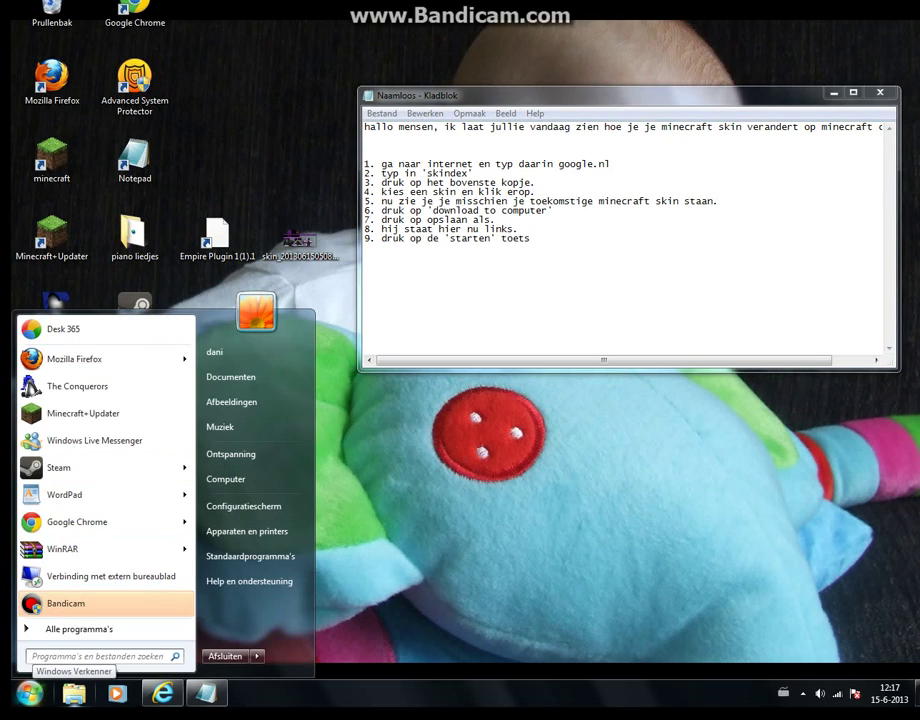
key(Escape)
key(Return)
text(10. )
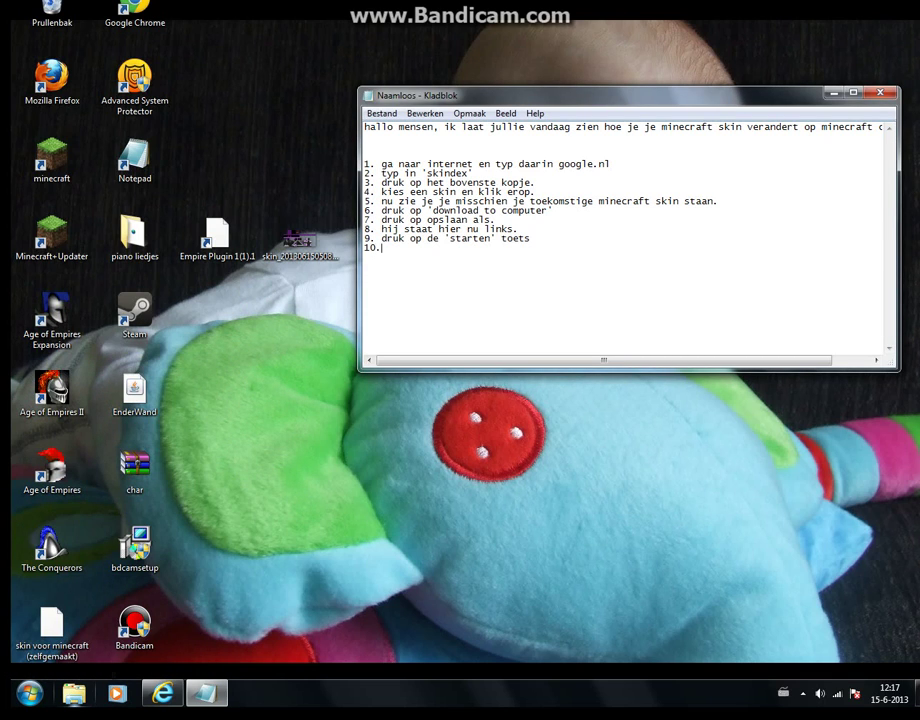
text(en typ in)
key(BackSpace)
text(%appdata%)
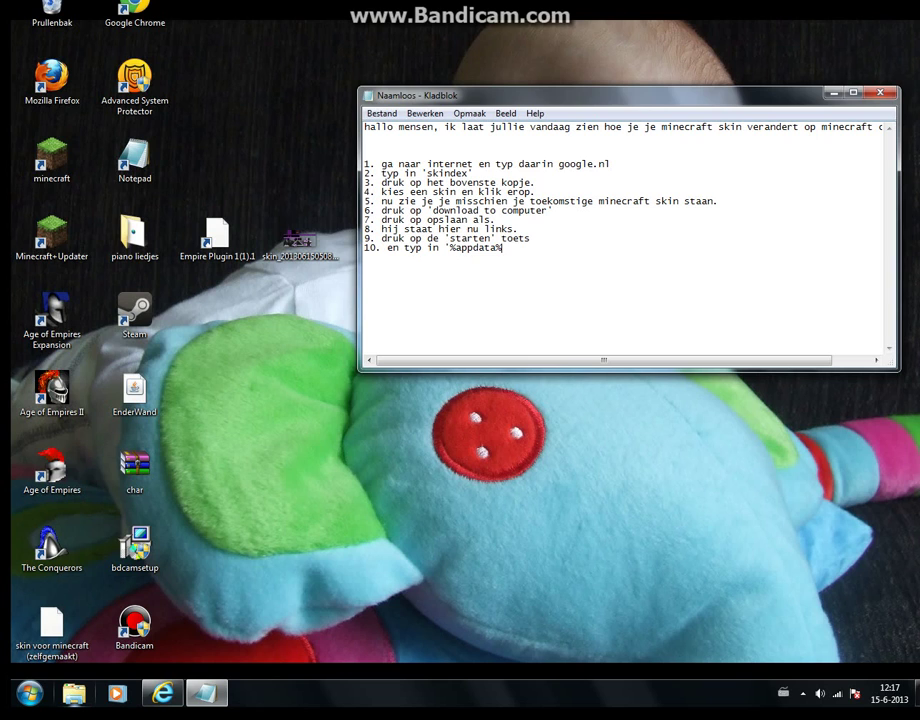
Step: Minimize the notes and search the Start menu for %appdata%
click(834, 93)
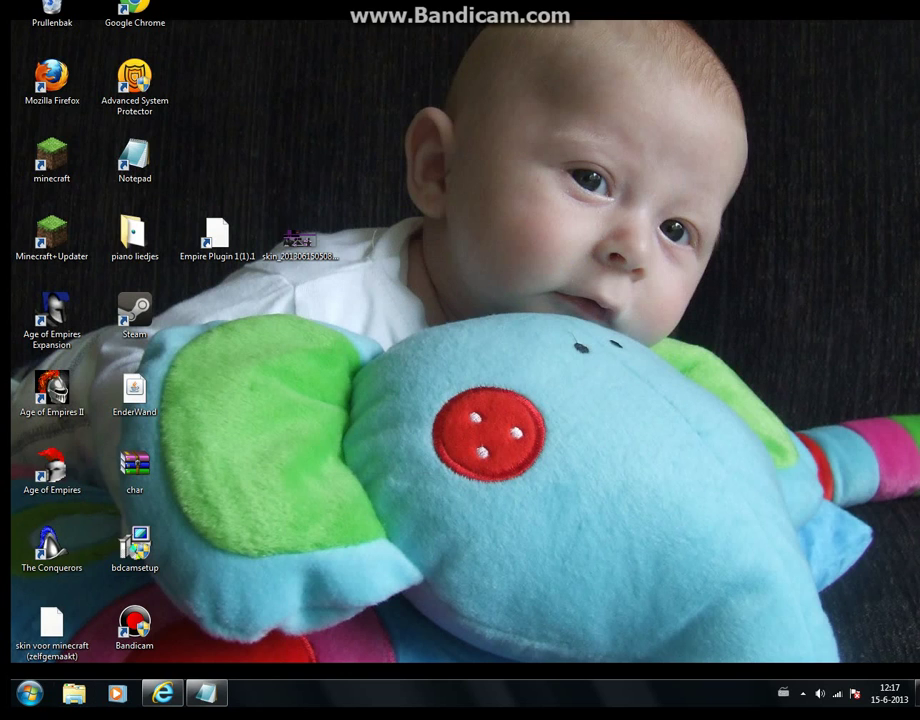
click(30, 692)
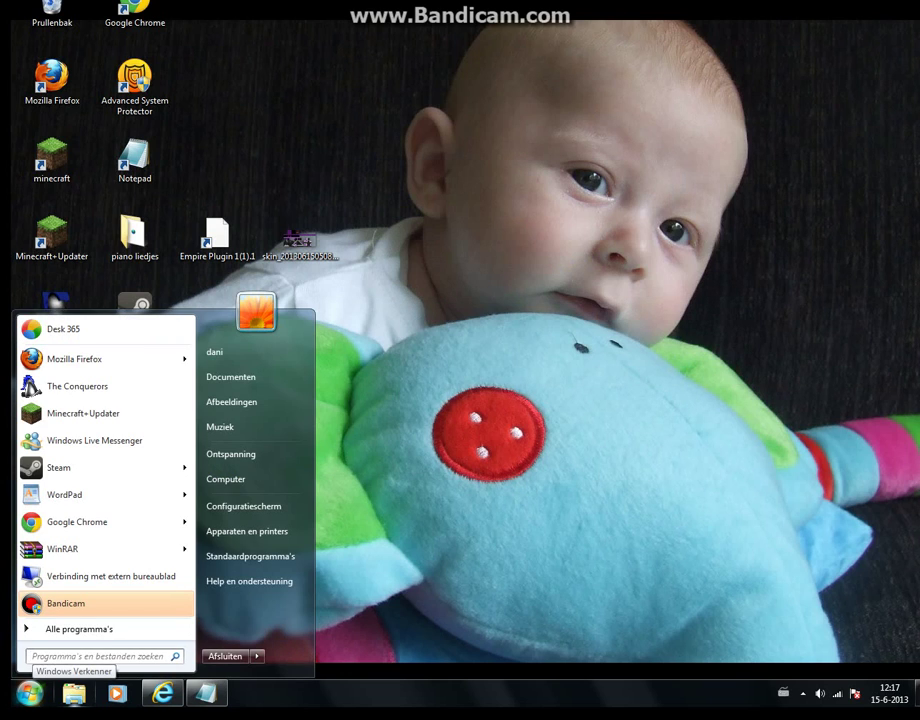
text(%ap)
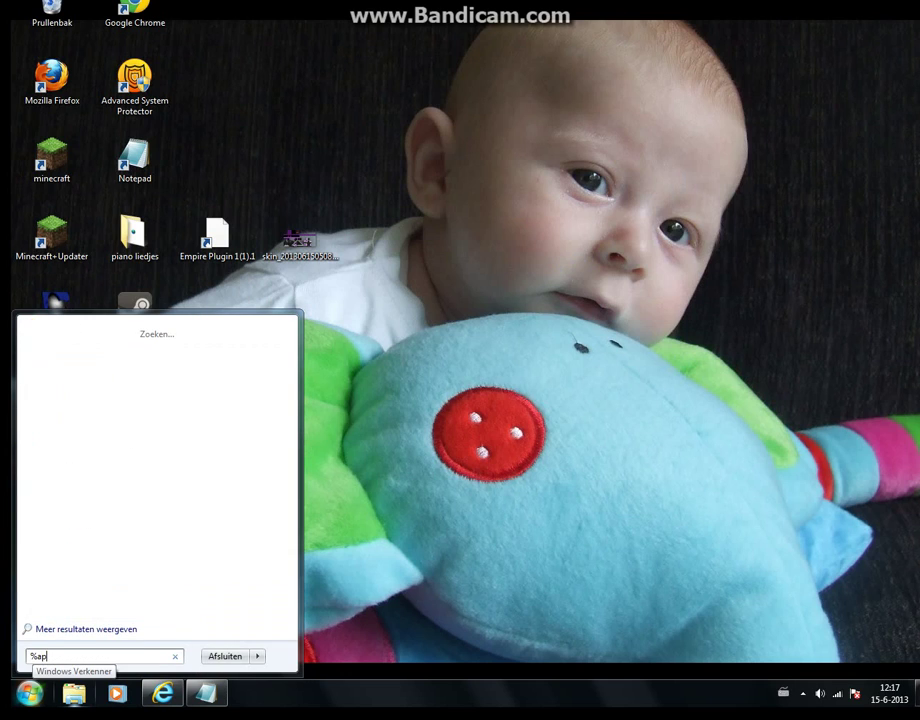
text(pdata)
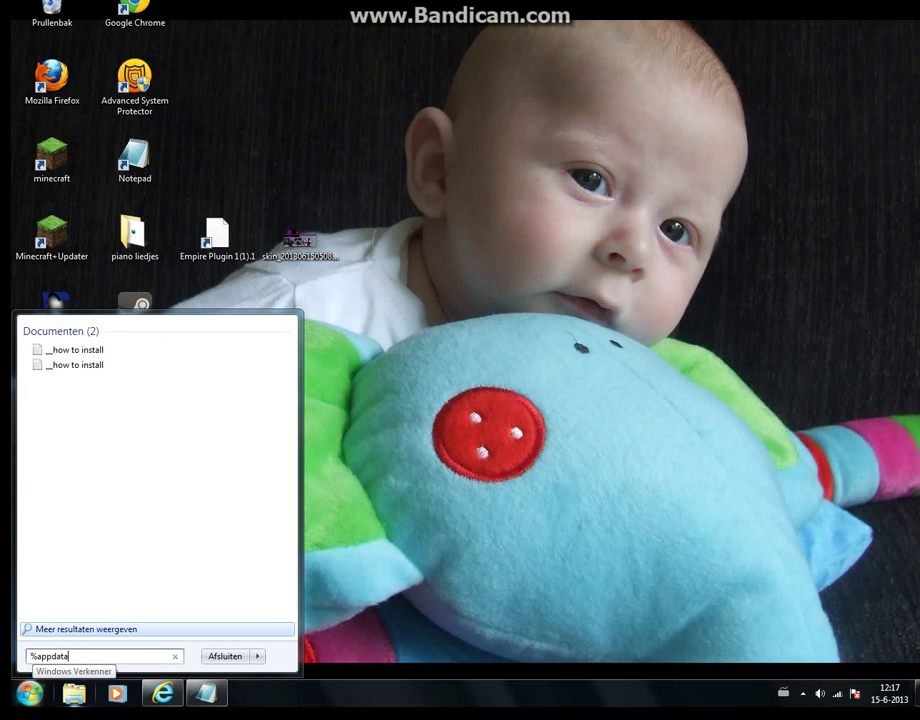
text(%)
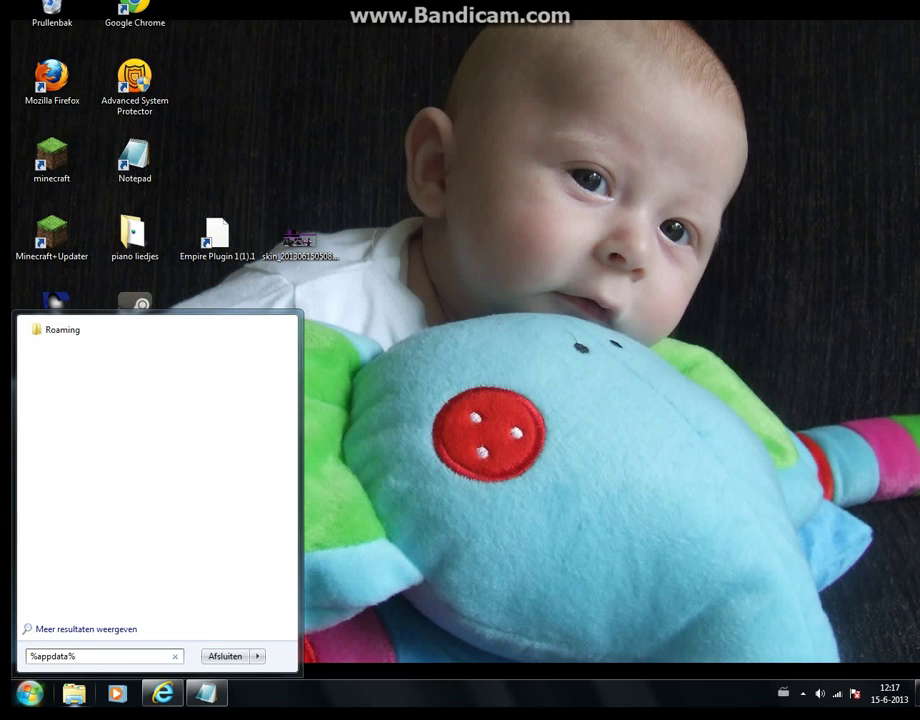
Step: Return to the notes and add the line "11. typ het in en ga naar de 'roaming' folder"
click(206, 693)
key(Return)
text(11. t)
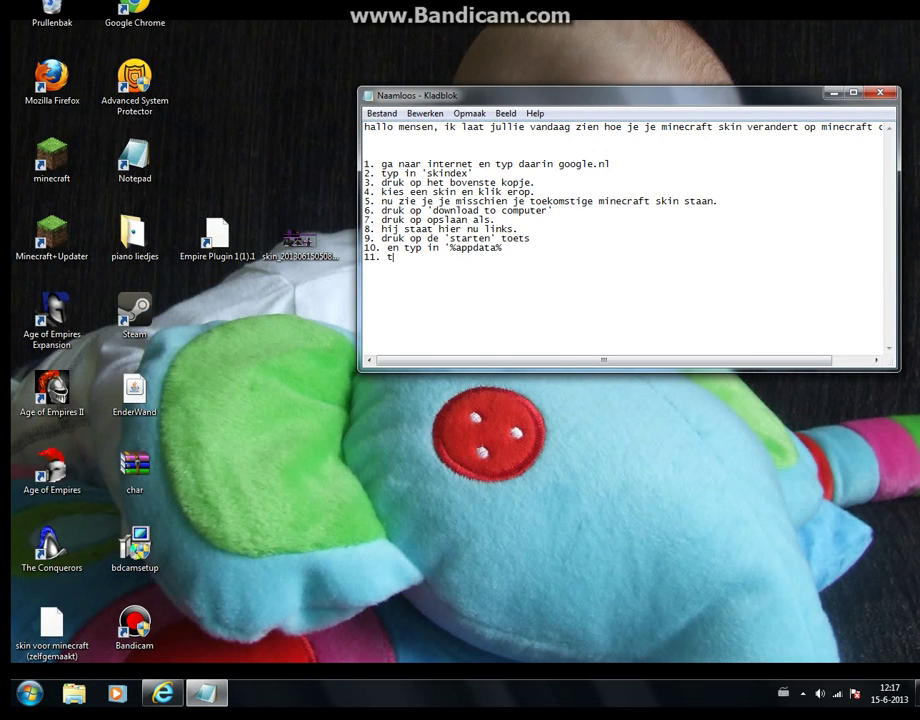
text(yp het in en ga naar de )
text('ro)
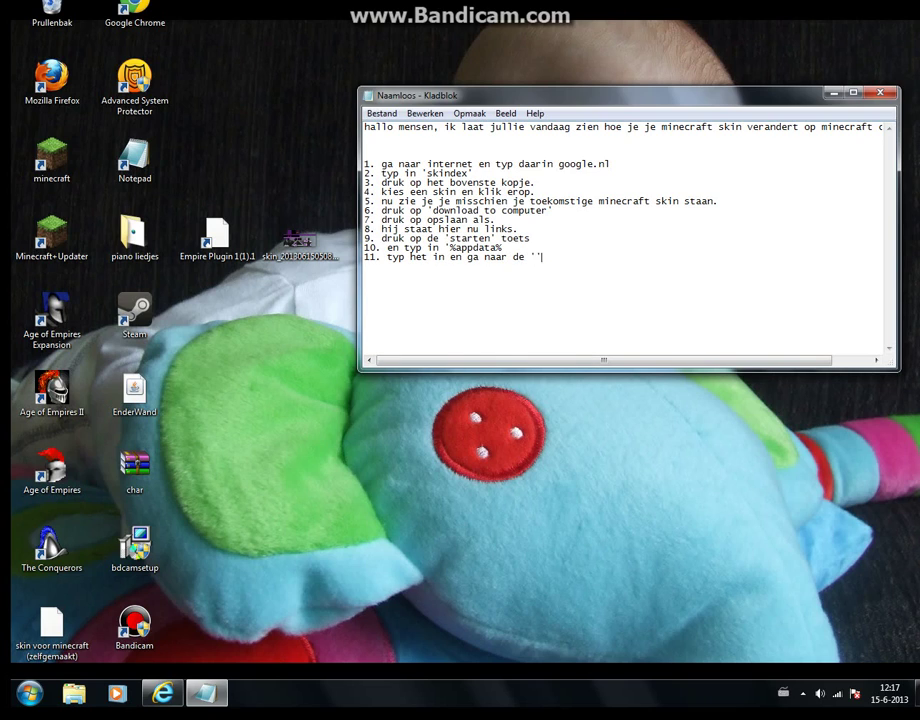
text(aming' folder)
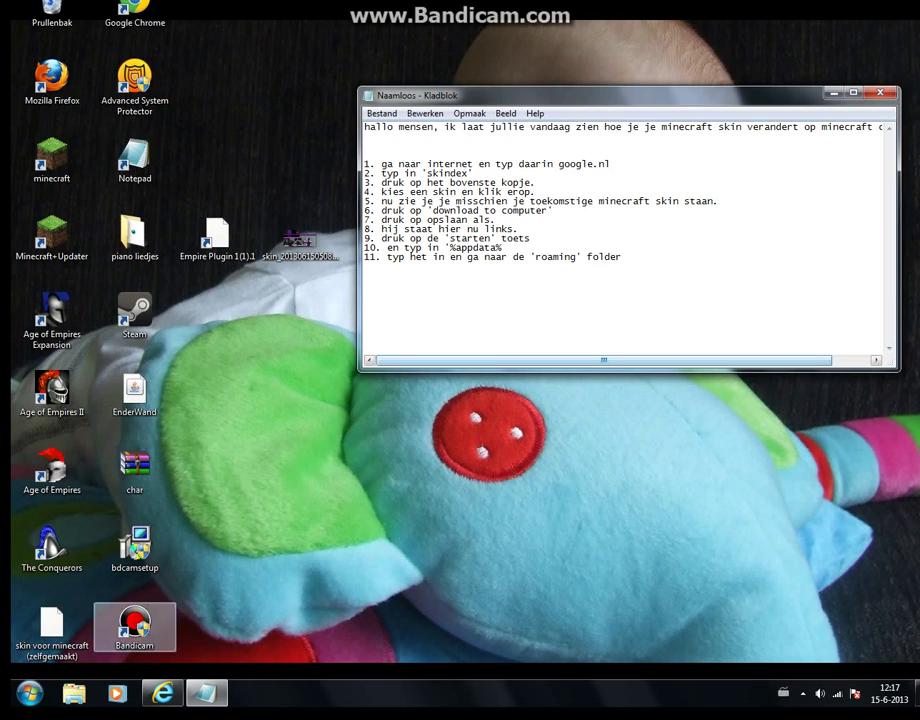
Step: Open the Roaming folder through %appdata% and arrange its window below the notes
key(super)
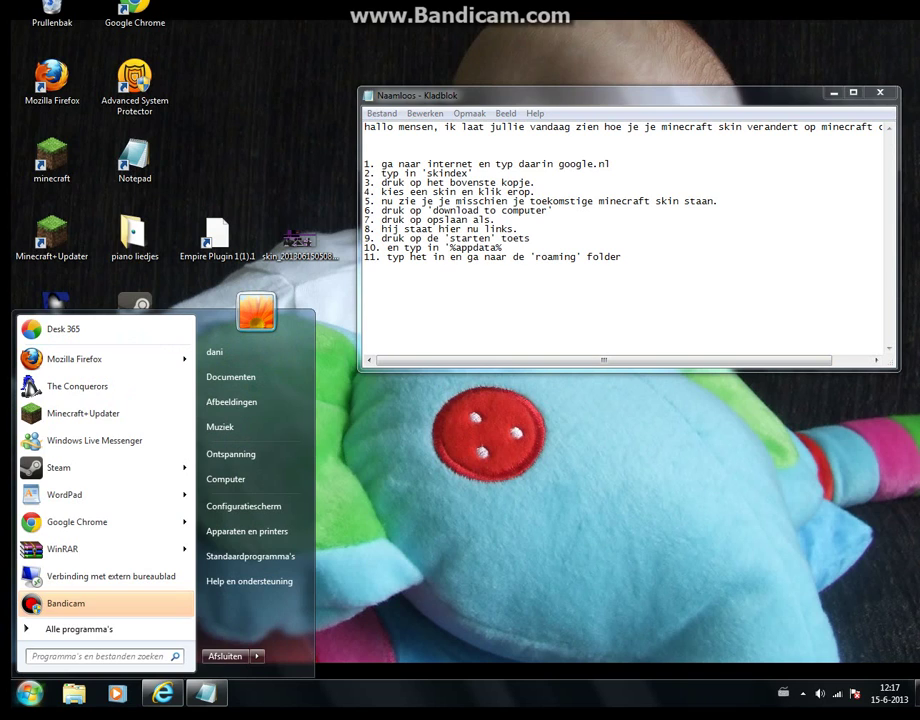
text(%appdata%)
key(Return)
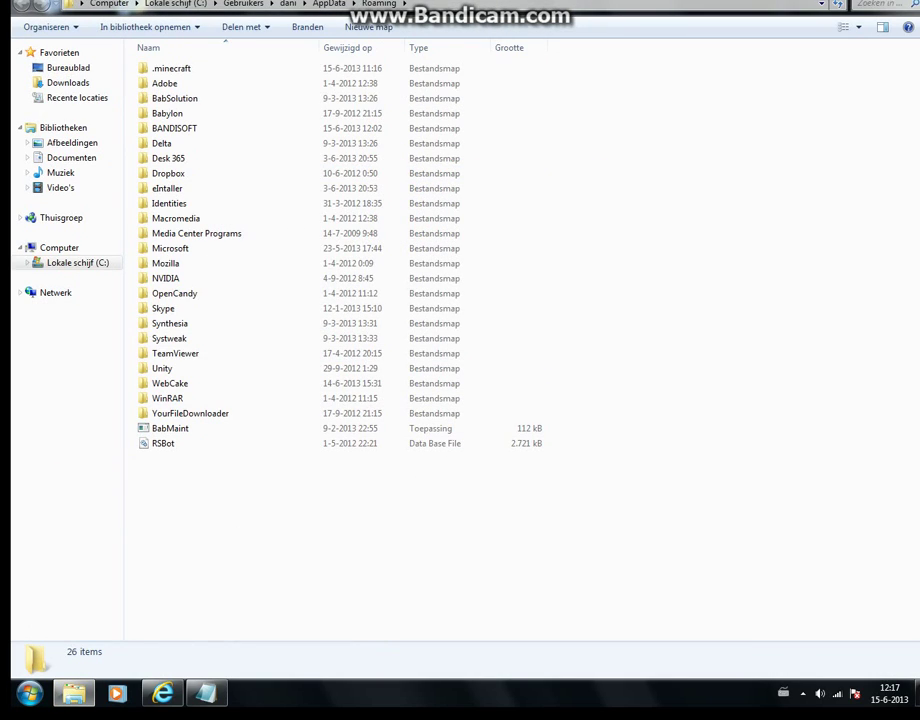
key(super+Down)
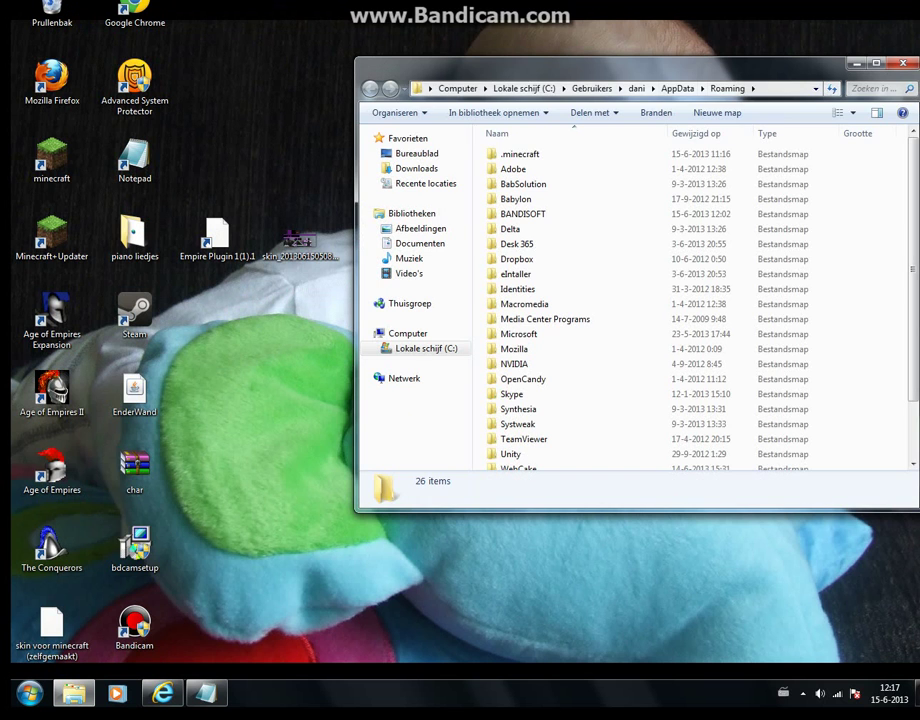
drag(640, 64, 403, 314)
drag(600, 95, 591, 14)
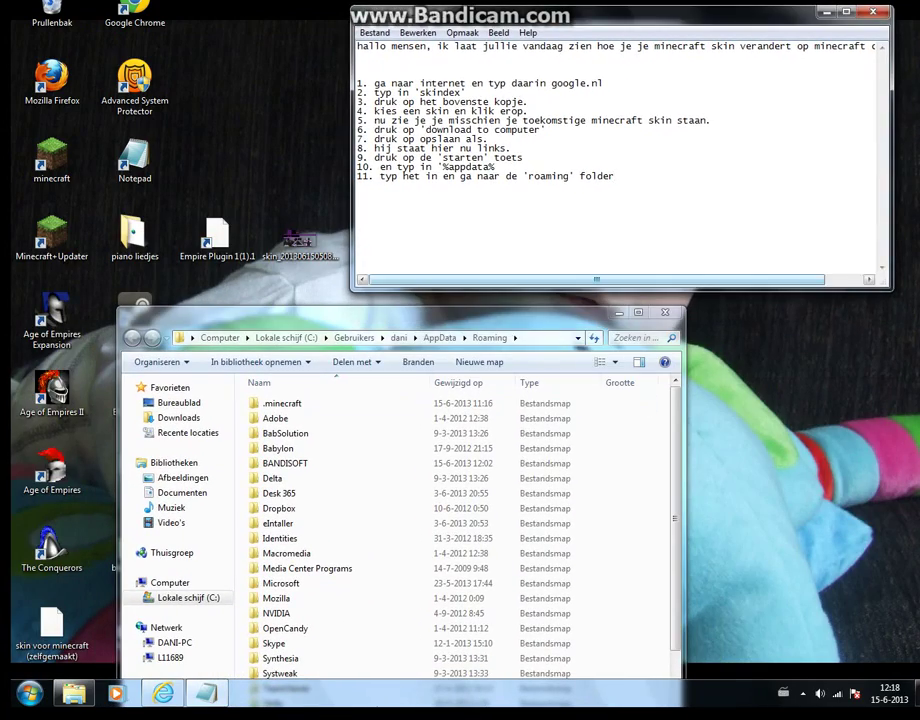
Step: Add the line "12. druk op .minecraft" to the notes and open the .minecraft folder
key(Return)
text(12. druk op .minecraft)
click(290, 403)
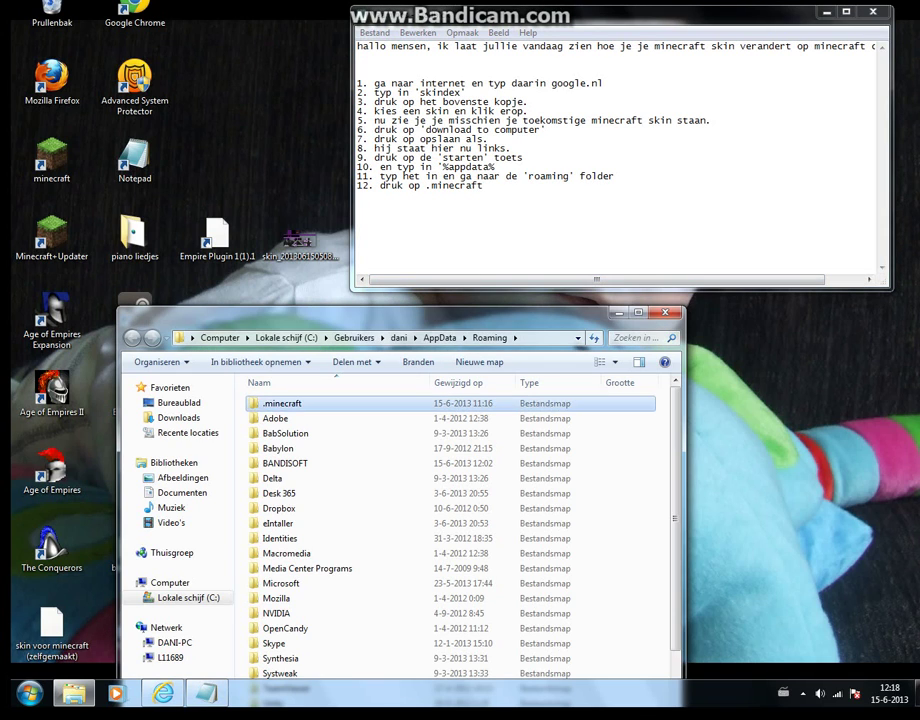
double_click(283, 403)
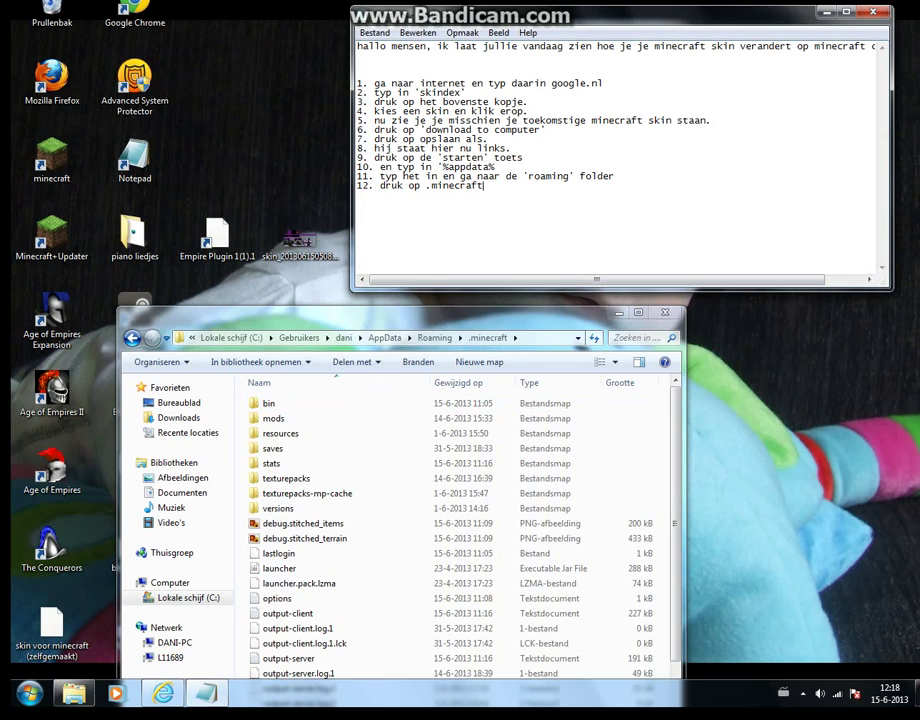
Step: Add the line "13. druk op het bin mapje." to the notes and open the bin folder
key(Return)
text(13. druk op het bin mapje.)
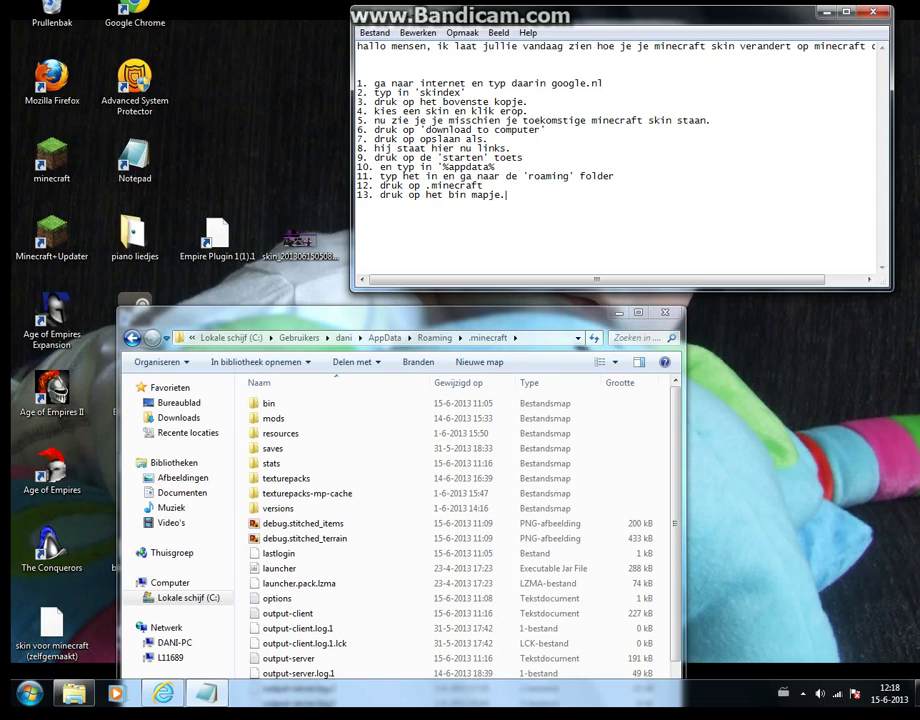
double_click(268, 403)
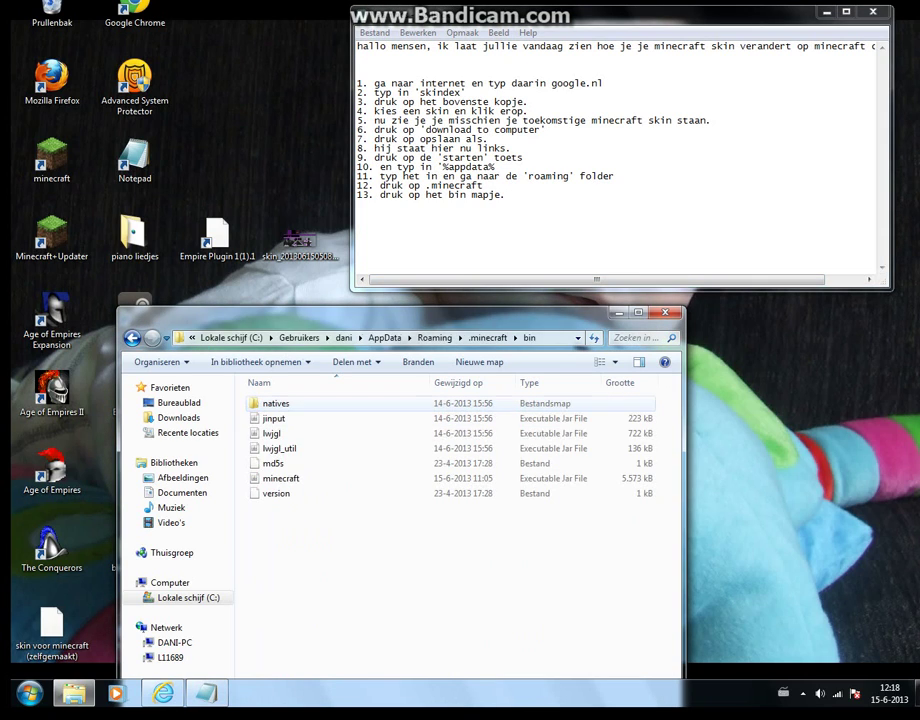
Step: Add the line "14. en ga naar minecraft. met rechter muisknop" to the notes
click(508, 195)
text(14. en ga naar minecraft)
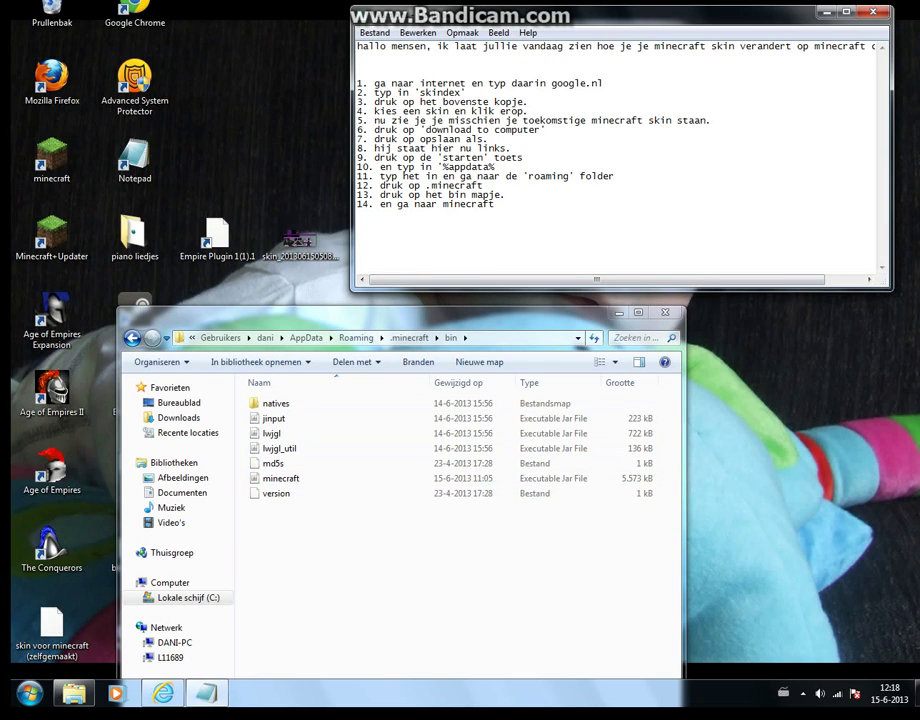
text( . bij)
key(BackSpace)
key(BackSpace)
key(BackSpace)
key(BackSpace)
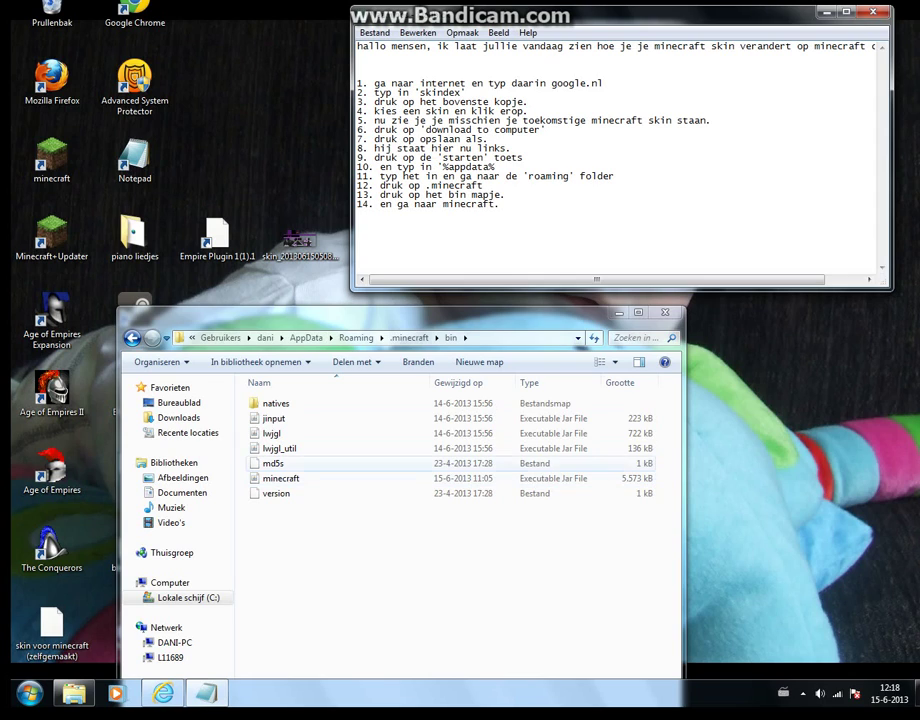
text(met )
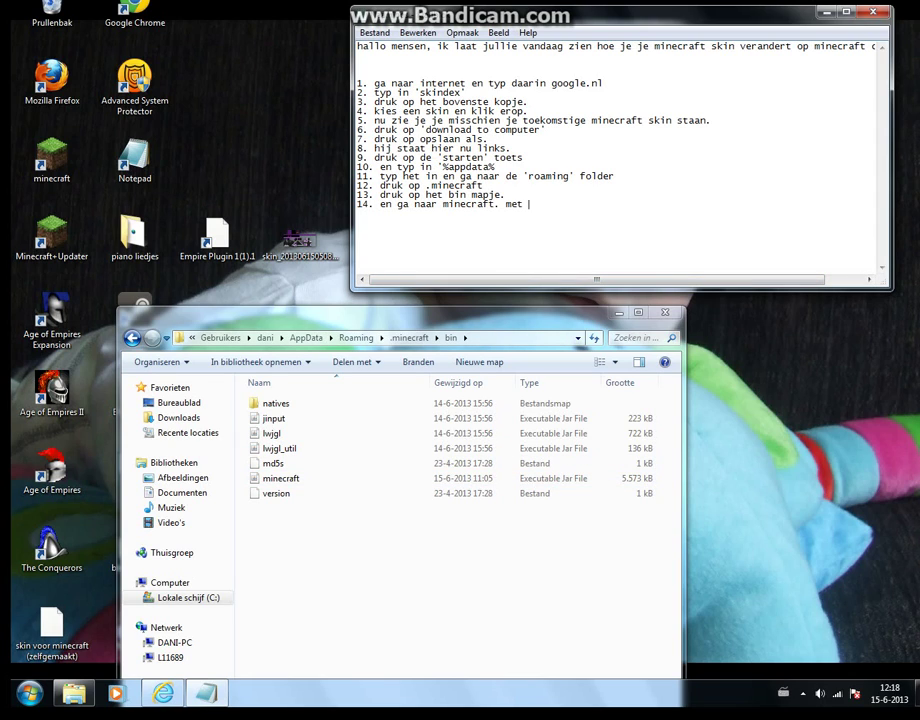
text(rechter muisknop)
Step: Select the minecraft jar in the bin folder and bring up its available file actions
right_click(304, 479)
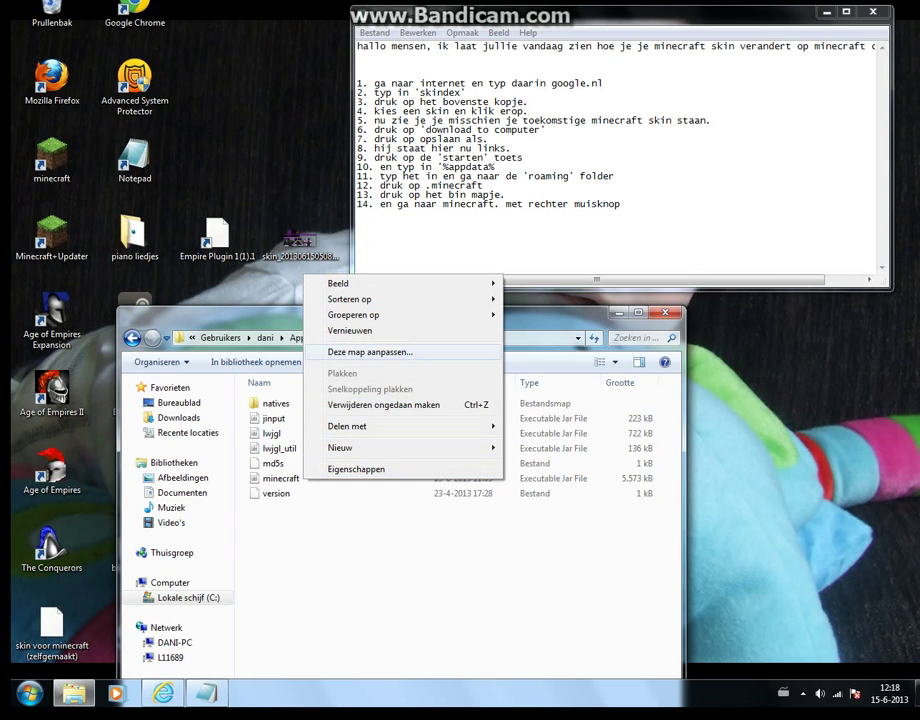
click(286, 493)
click(282, 479)
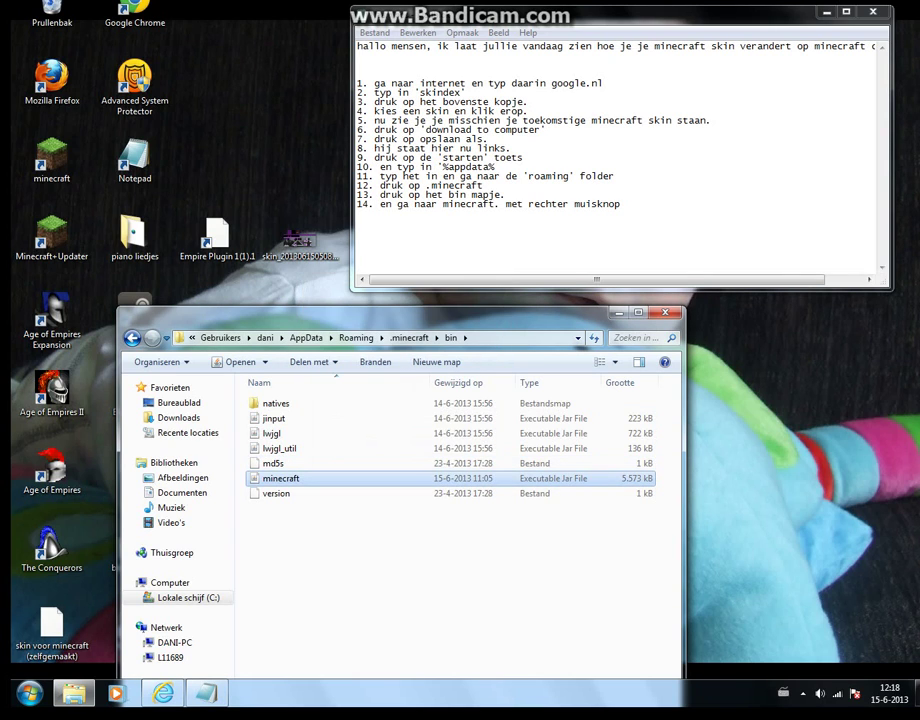
right_click(306, 478)
click(622, 205)
text(en drq)
key(BackSpace)
key(BackSpace)
key(BackSpace)
key(BackSpace)
key(BackSpace)
key(BackSpace)
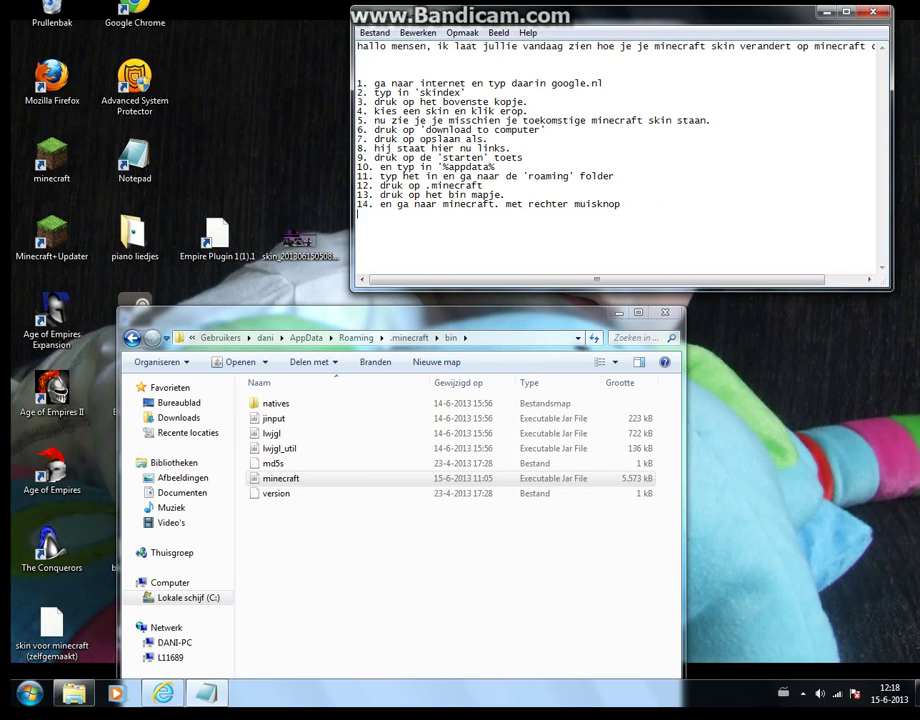
Step: Add the line "15. druk op 'openen met winrar archiver." to the notes and begin line 16
key(Return)
text(15. druk op '')
key(BackSpace)
text('openen met )
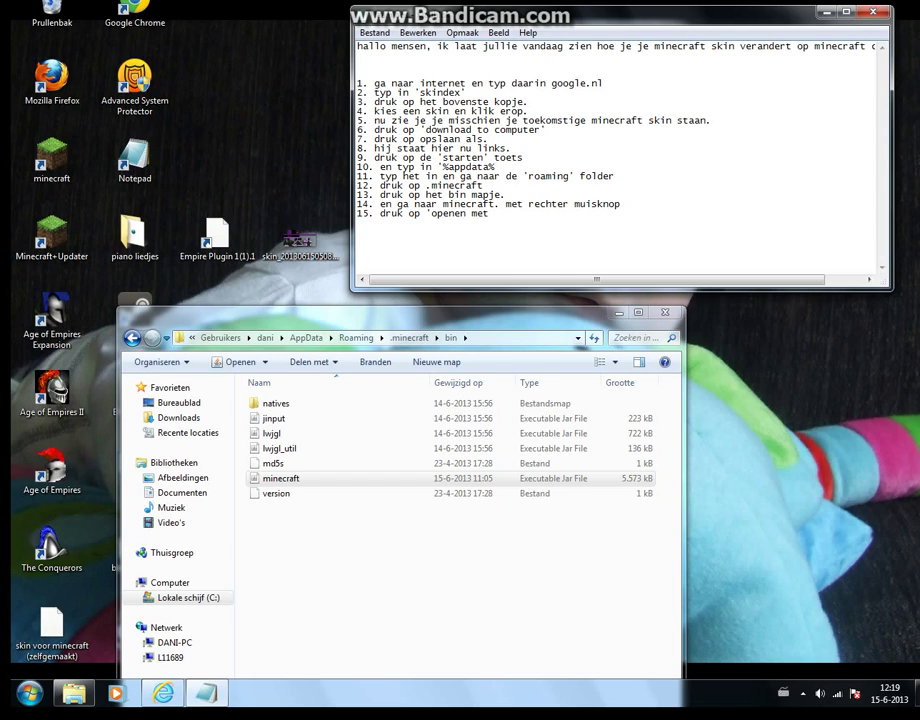
text(winrar )
text(archiver. )
text(16)
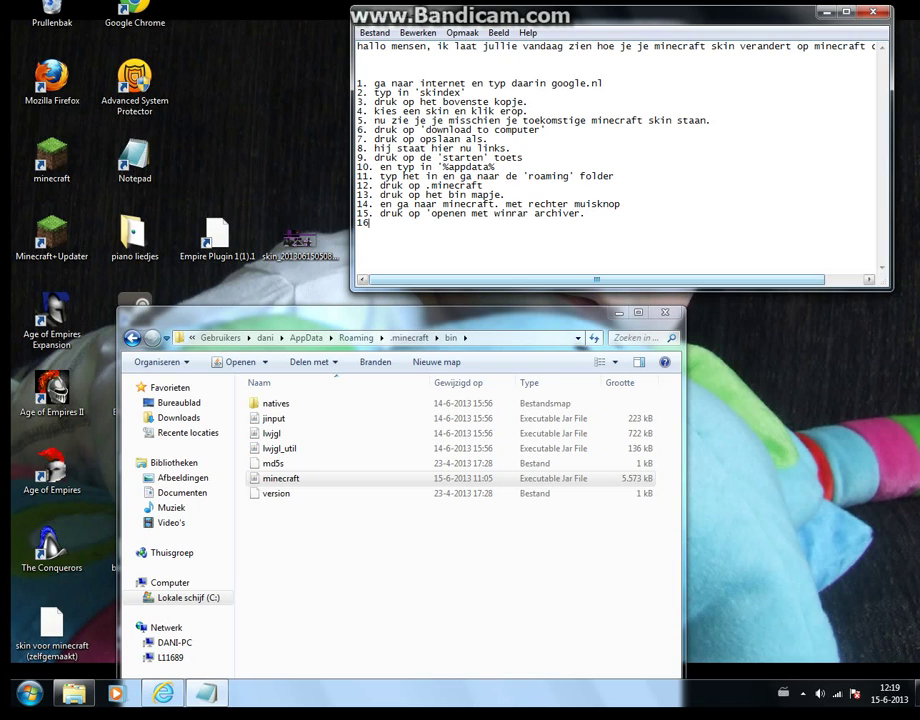
Step: Open the minecraft jar with WinRAR archiver and place the notes window beside the archive
right_click(292, 478)
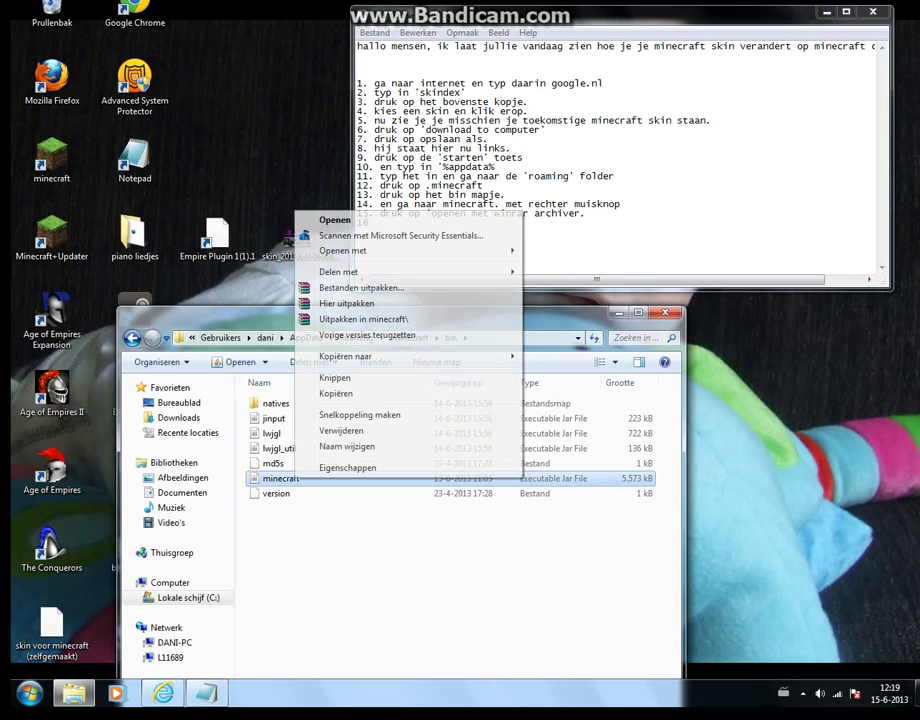
mouse_move(340, 250)
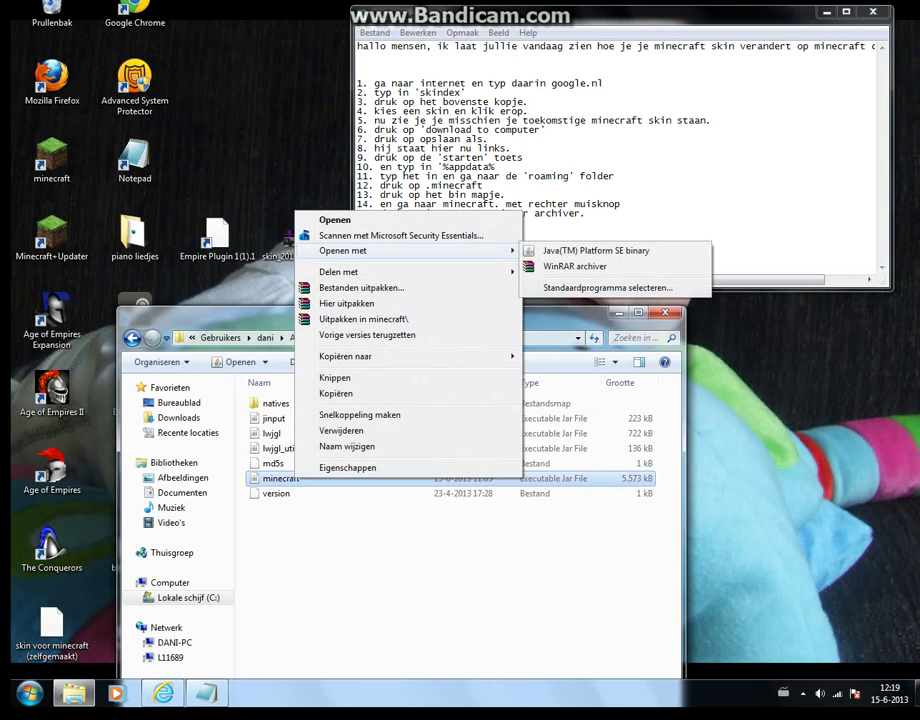
click(565, 268)
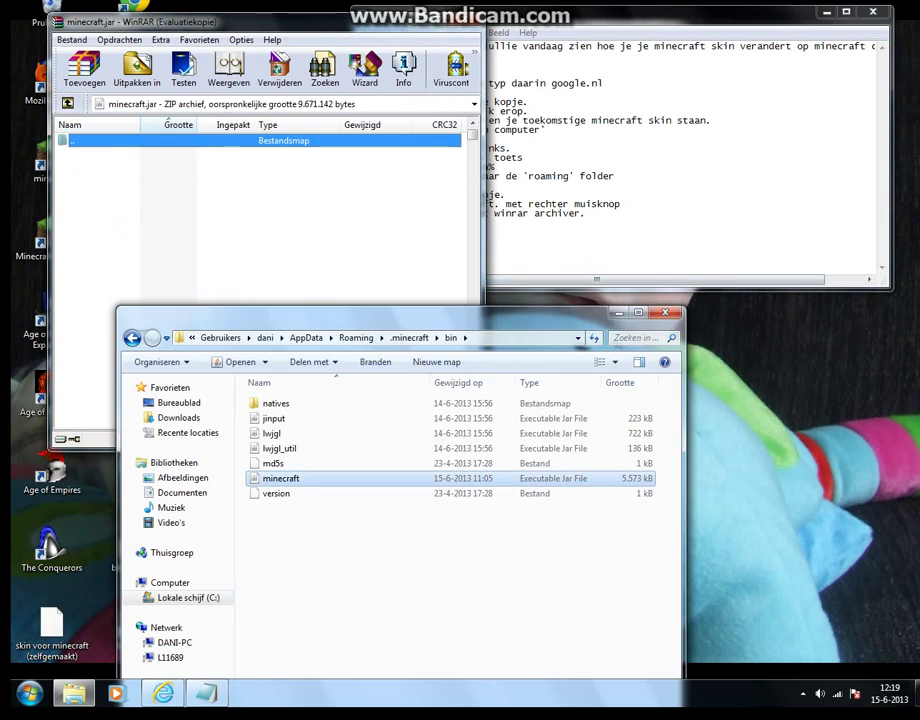
key(Escape)
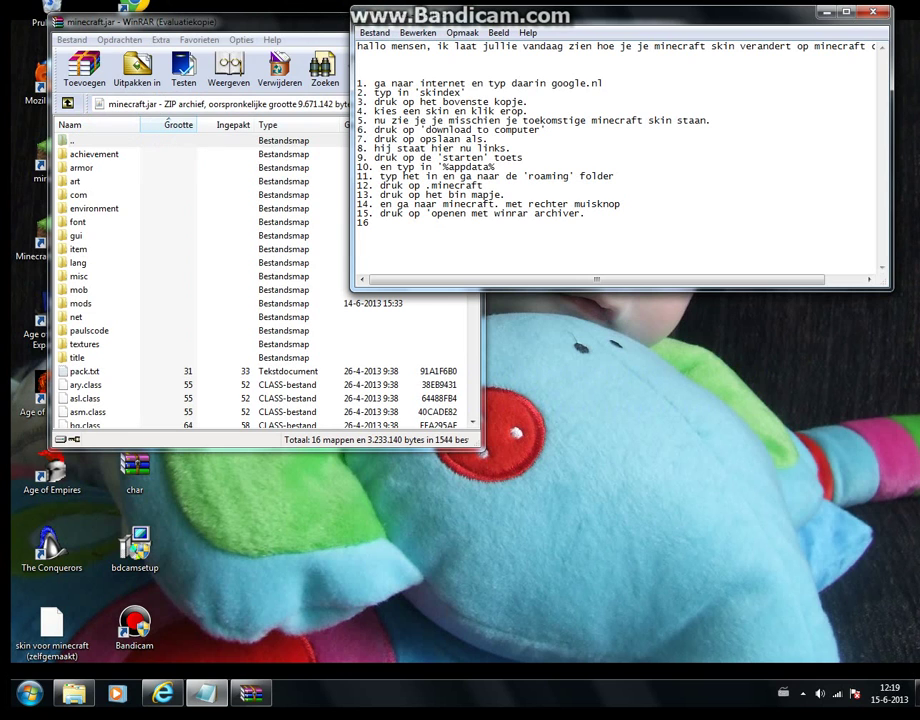
drag(600, 14, 751, 79)
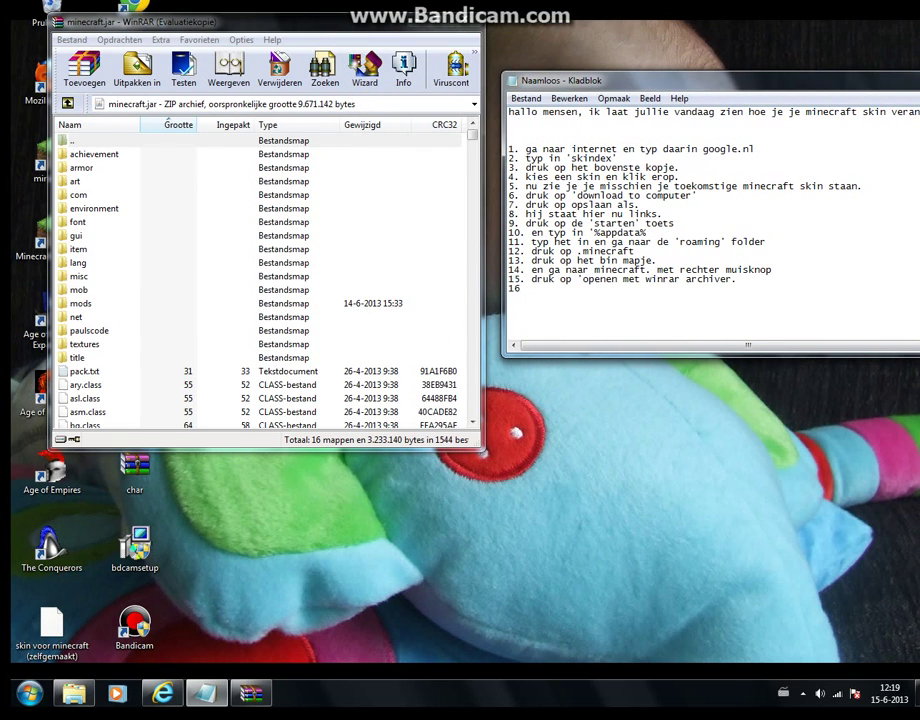
Step: Complete line 16 of the notes with "ga naar het mob document." and begin line 17
text(.ga naar mod)
key(BackSpace)
key(BackSpace)
key(BackSpace)
key(BackSpace)
key(BackSpace)
text(r het mop)
key(BackSpace)
text(b )
text(bal)
key(BackSpace)
key(BackSpace)
key(BackSpace)
text(documetn)
key(BackSpace)
key(BackSpace)
text(et)
key(BackSpace)
text(nt)
key(BackSpace)
key(BackSpace)
key(BackSpace)
key(BackSpace)
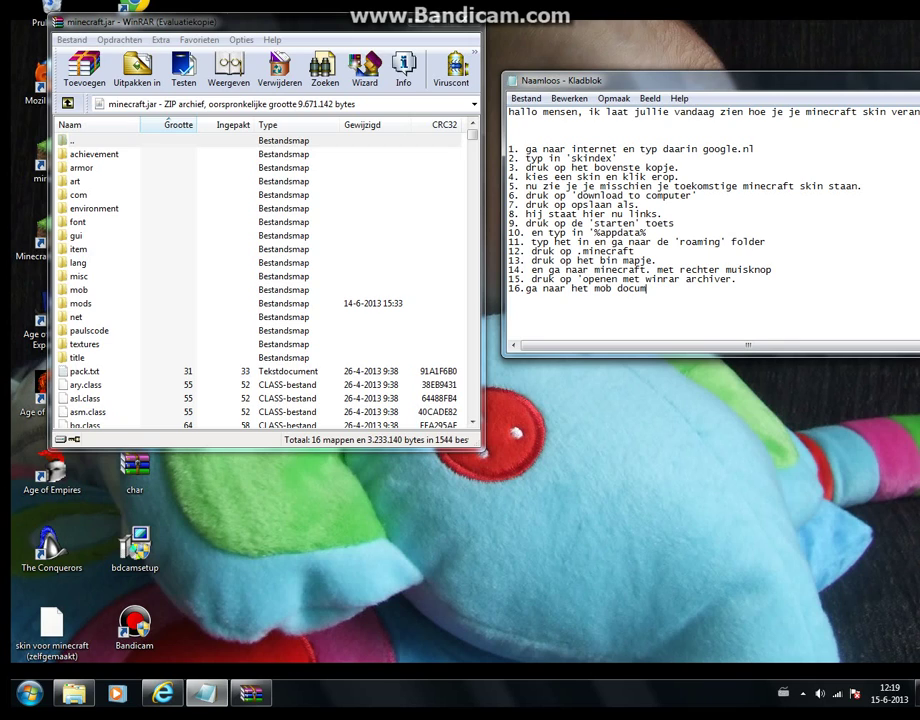
text(ent.)
key(Return)
text(17.)
Step: Open the mob folder in the archive and complete line 17 of the notes with "en zoek in het mapje char."
double_click(79, 290)
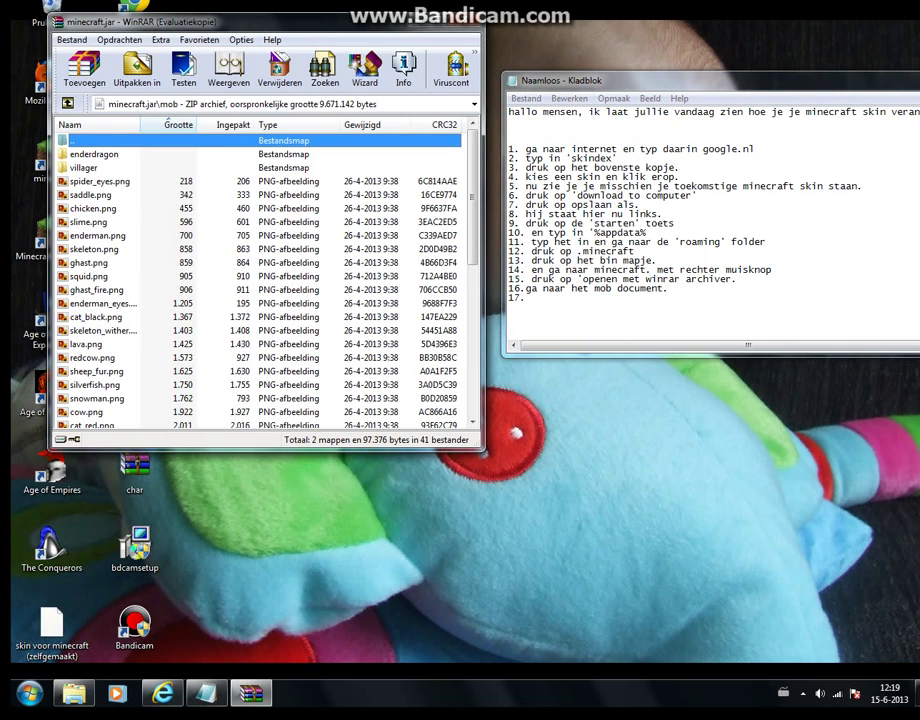
drag(270, 22, 240, 14)
key(alt+Tab)
text(en zoek in het mapke)
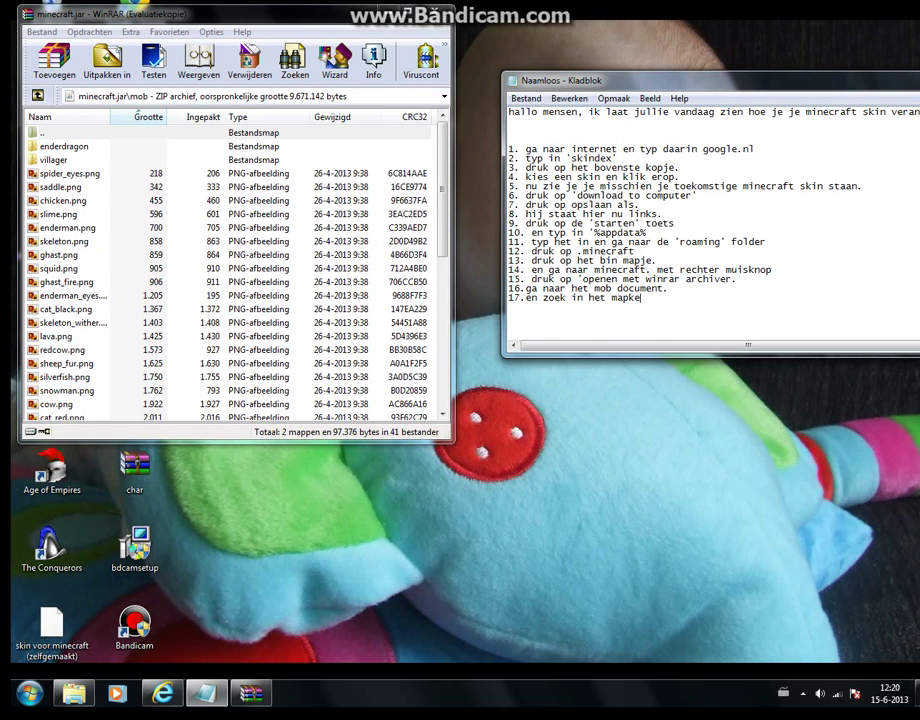
key(BackSpace)
key(BackSpace)
text(je char)
scroll(712, 225, right, 1)
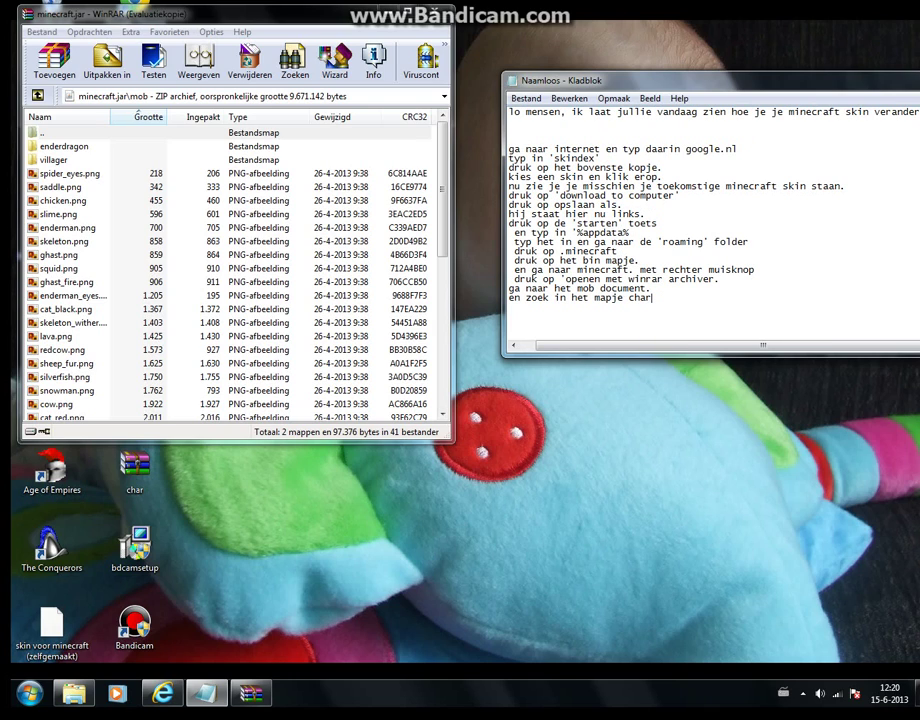
scroll(712, 225, left, 1)
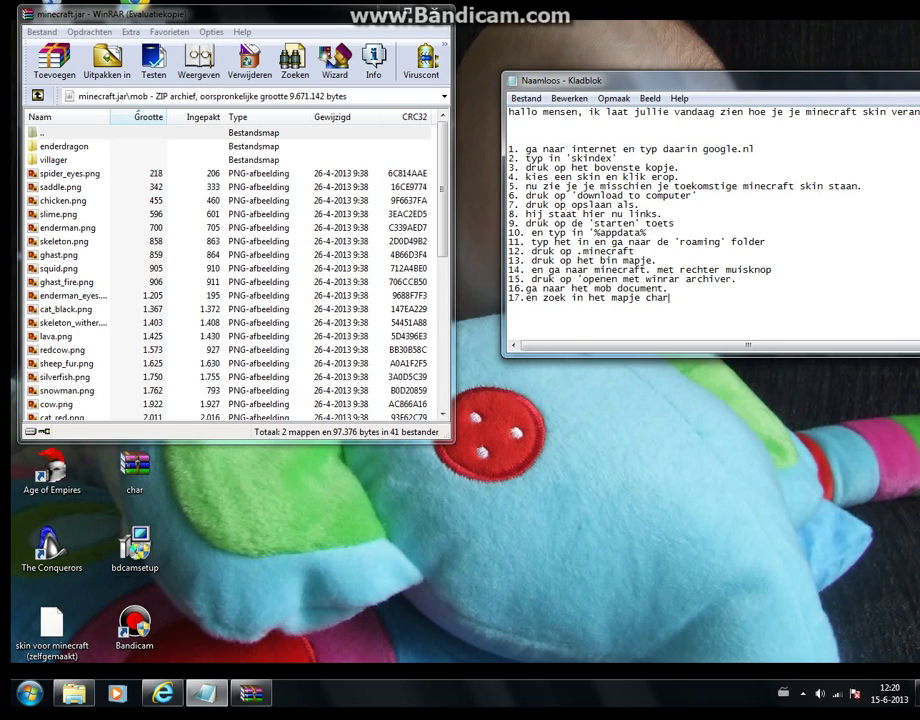
key(BackSpace)
key(BackSpace)
text(r)
Step: Locate and select char.png in the mob folder, and extend the file name in line 17 to "char.png"
drag(442, 189, 442, 199)
scroll(230, 270, down, 7)
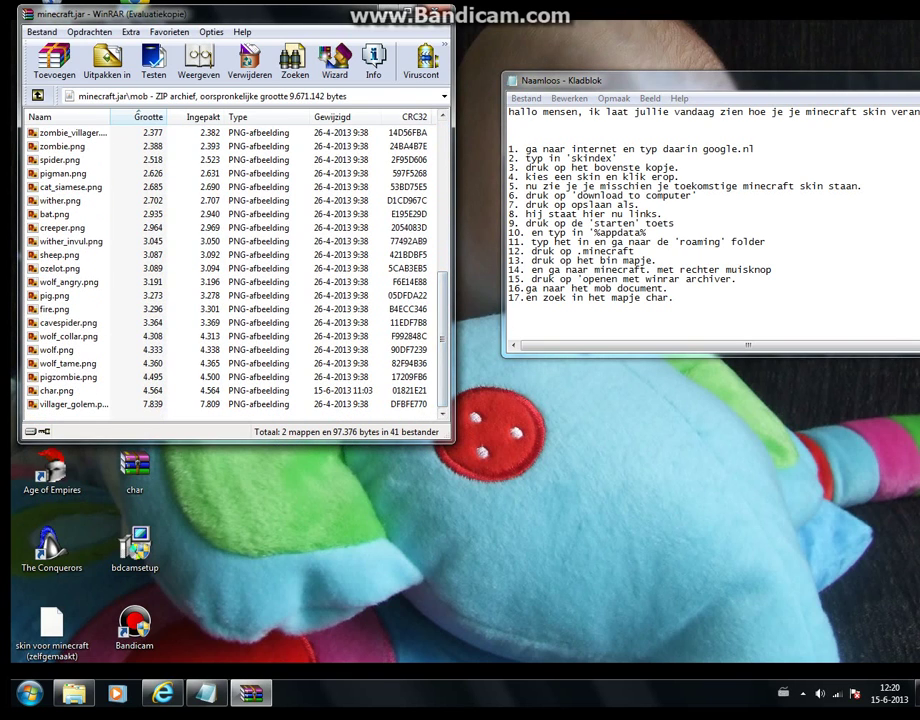
click(57, 391)
click(676, 298)
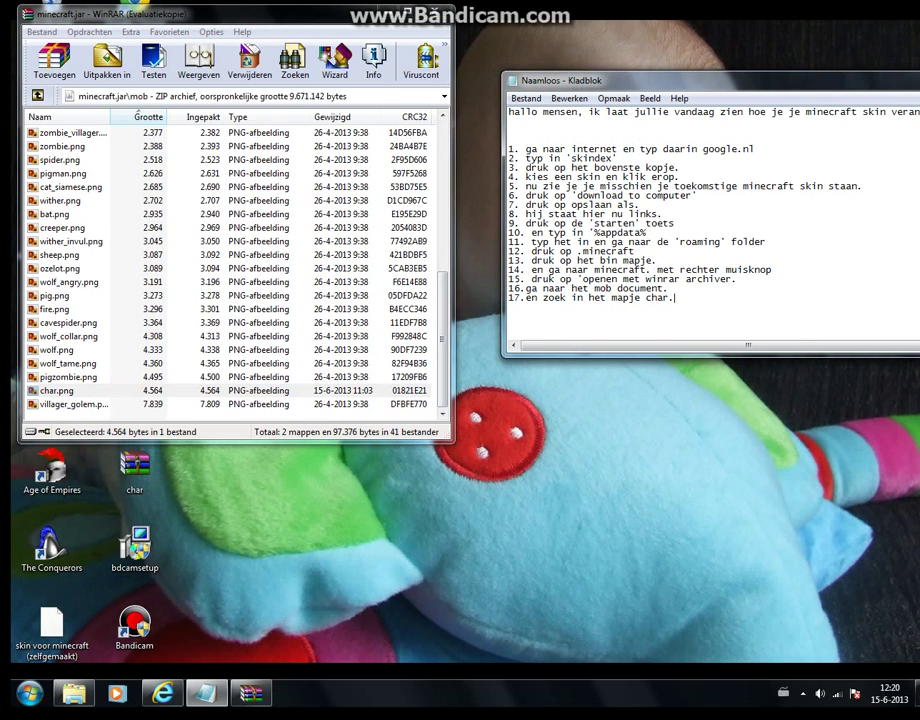
text(png)
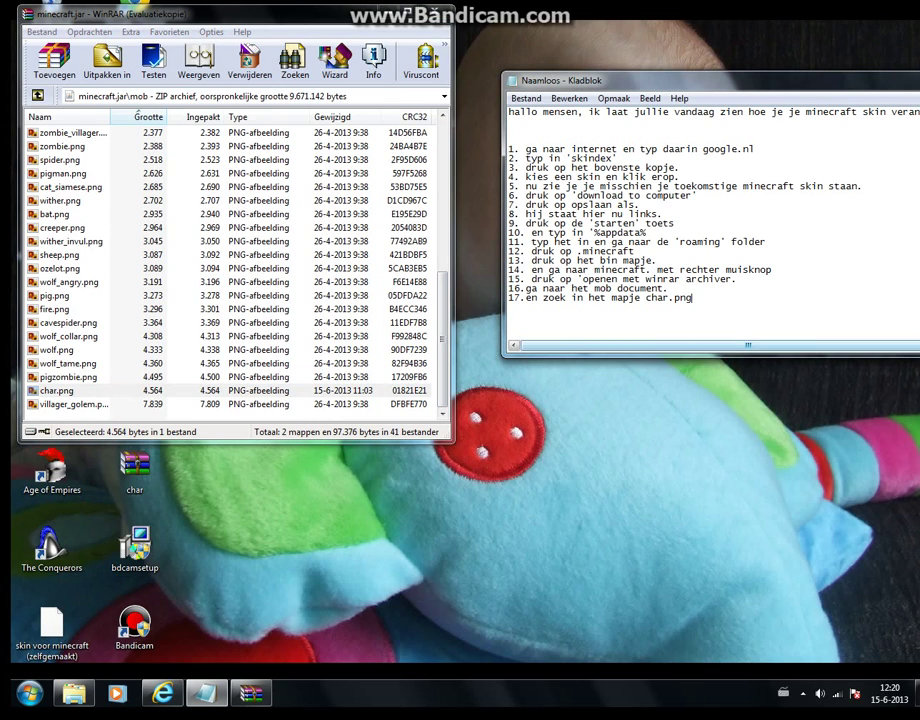
click(74, 404)
click(57, 391)
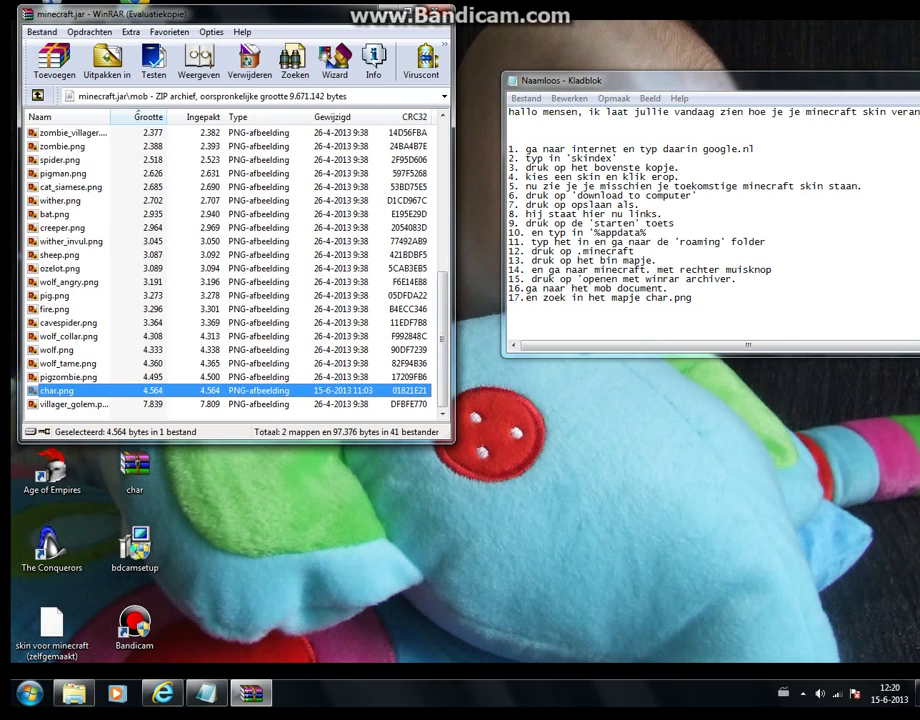
Step: Add the line "18. verwijder het char mapje." to the notes
click(692, 298)
text(1)
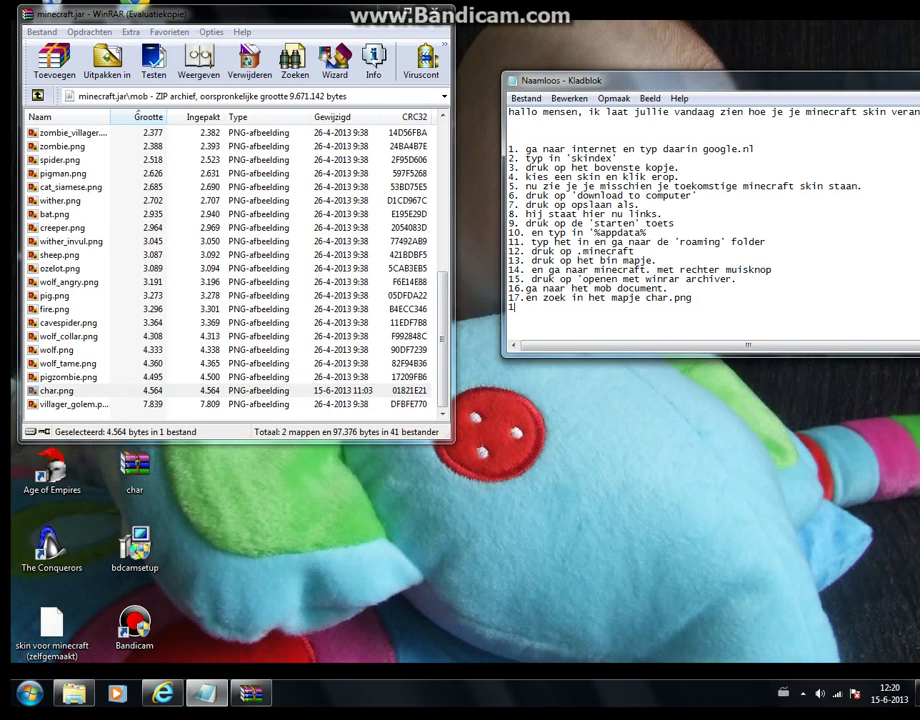
text(8. verwijder die)
key(BackSpace)
key(BackSpace)
key(BackSpace)
text(het char mapje.)
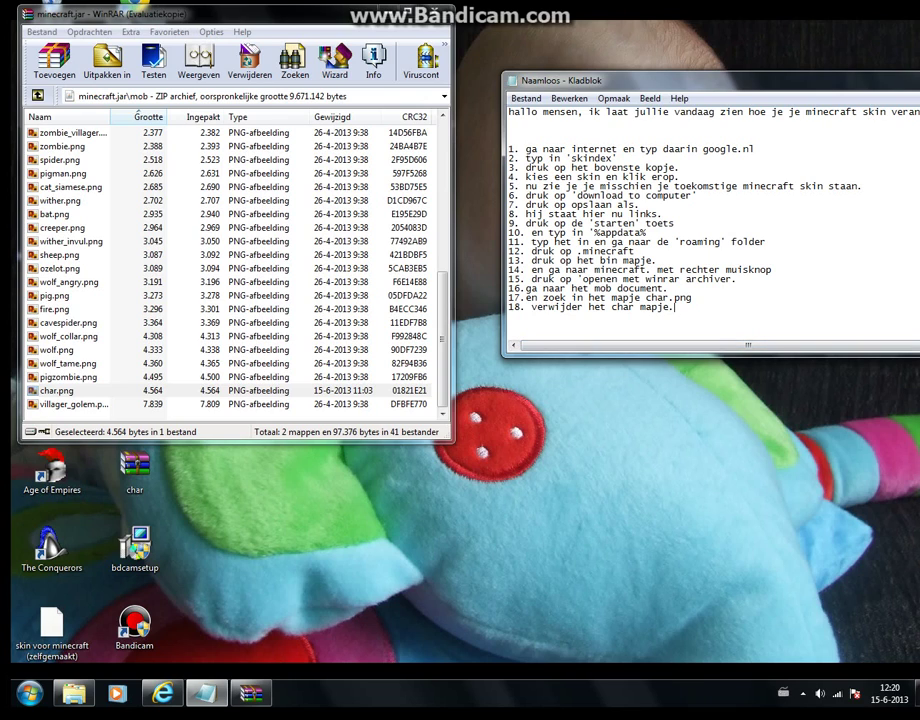
Step: Delete char.png from the mob folder of the minecraft.jar archive
click(57, 390)
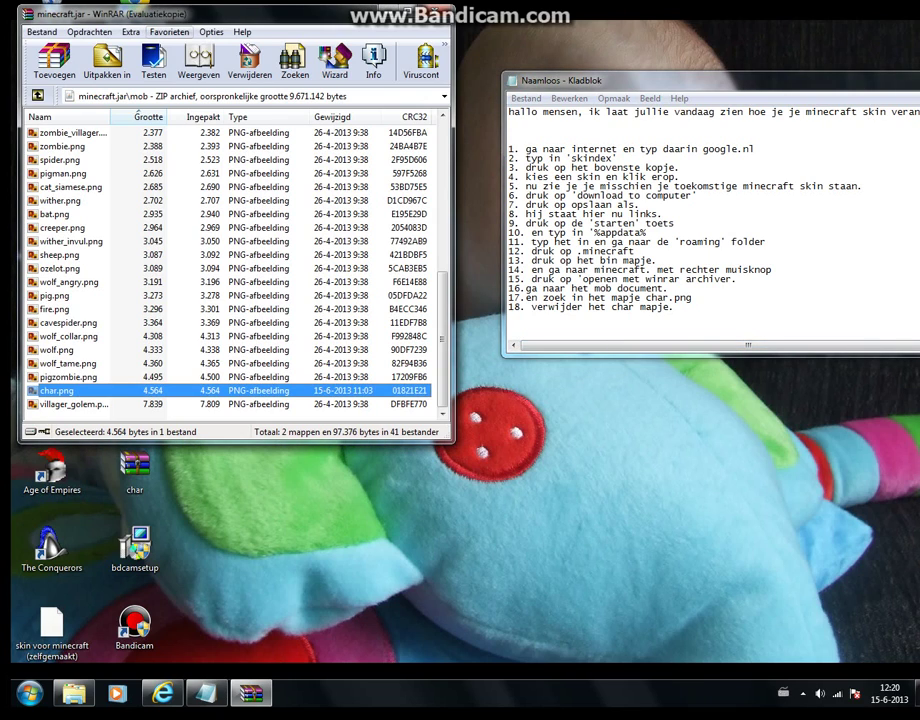
click(249, 60)
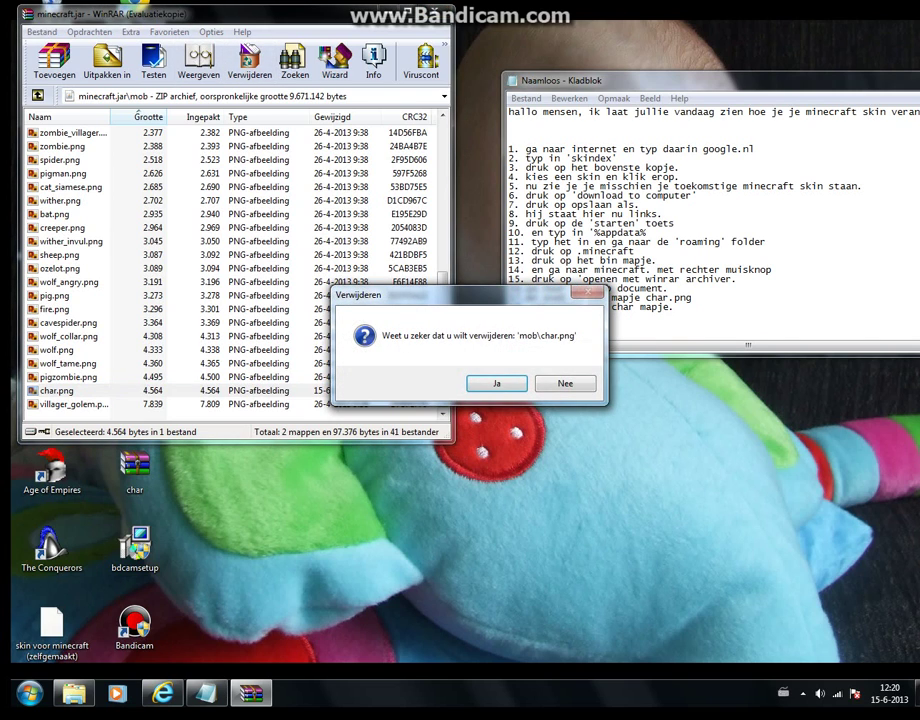
key(Return)
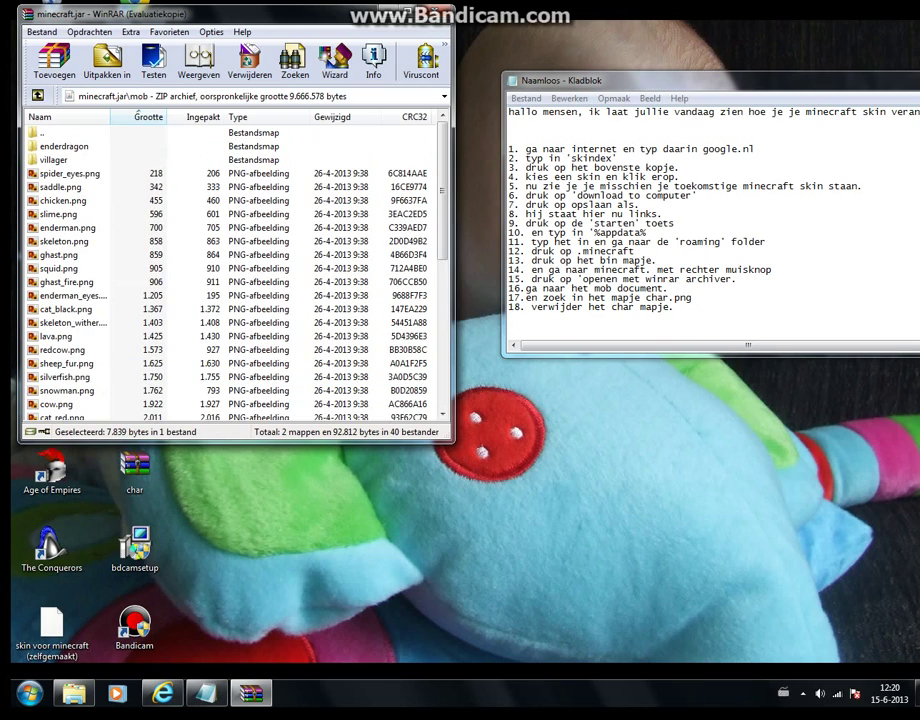
Step: Add the line "19. ga terug naar het bureaublad en zoek je gedownloade skin op." to the notes
click(676, 308)
key(Return)
text(19. ga )
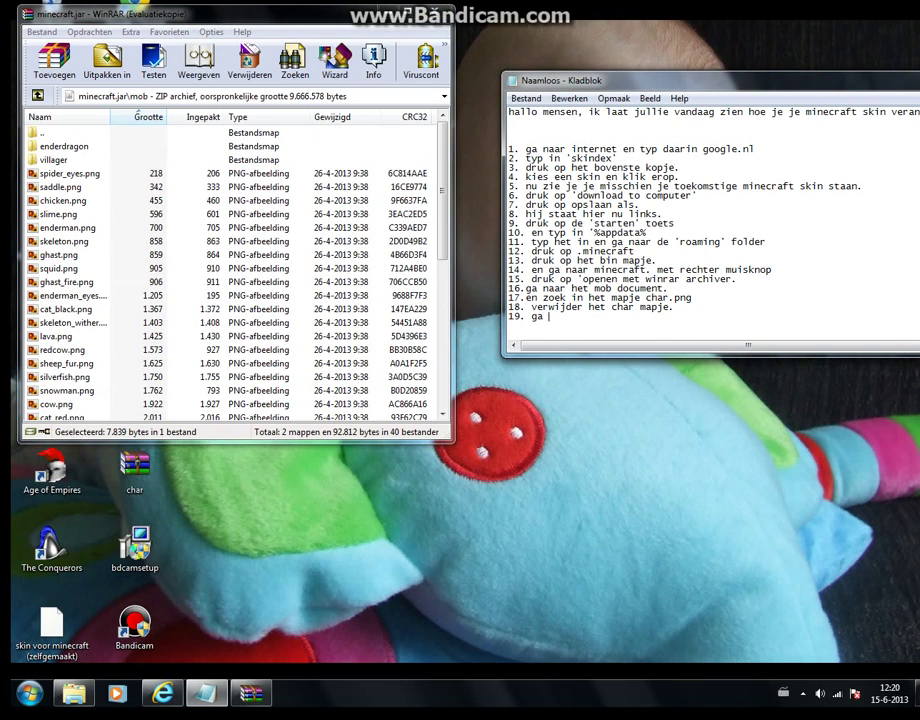
text(terug naar het burea)
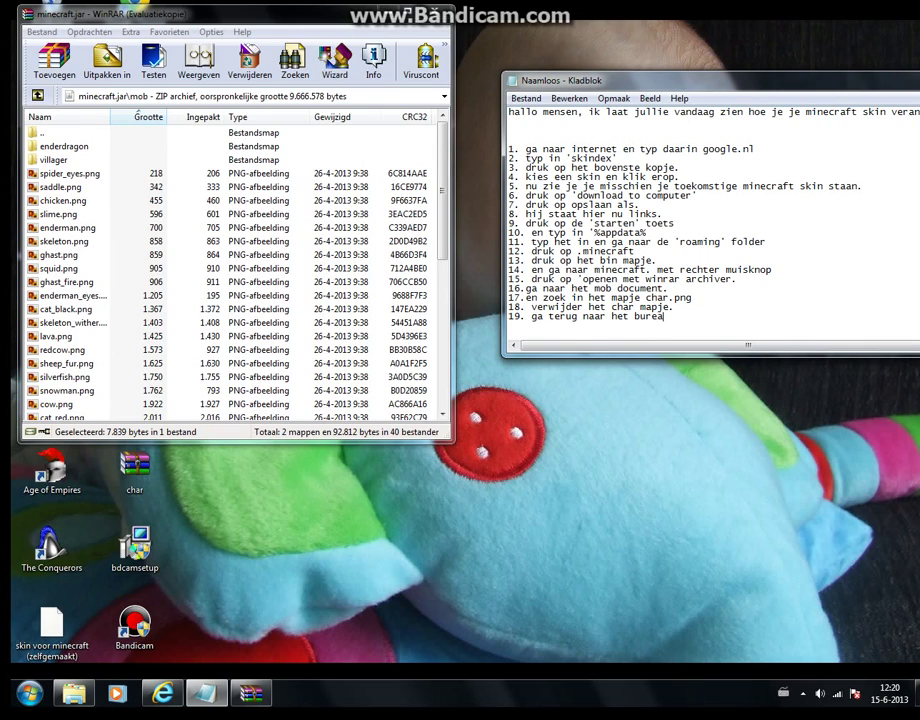
text(ublad en zoek je gedownloa)
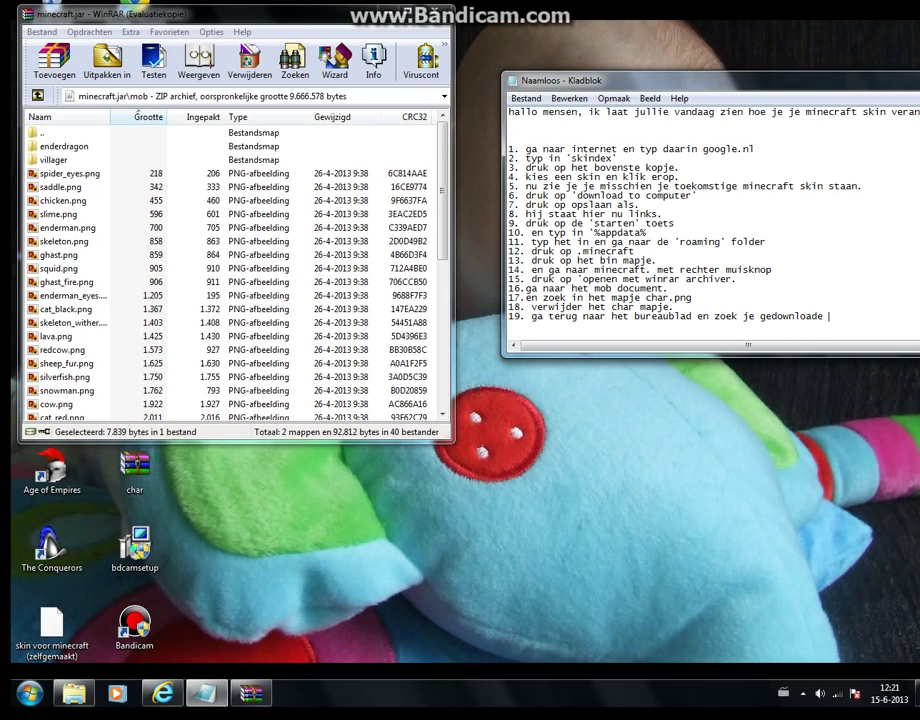
text(de skin op)
Step: Move the downloaded skin file to a free spot on the desktop below the notes and bring the archive window back
click(386, 11)
drag(300, 240, 797, 550)
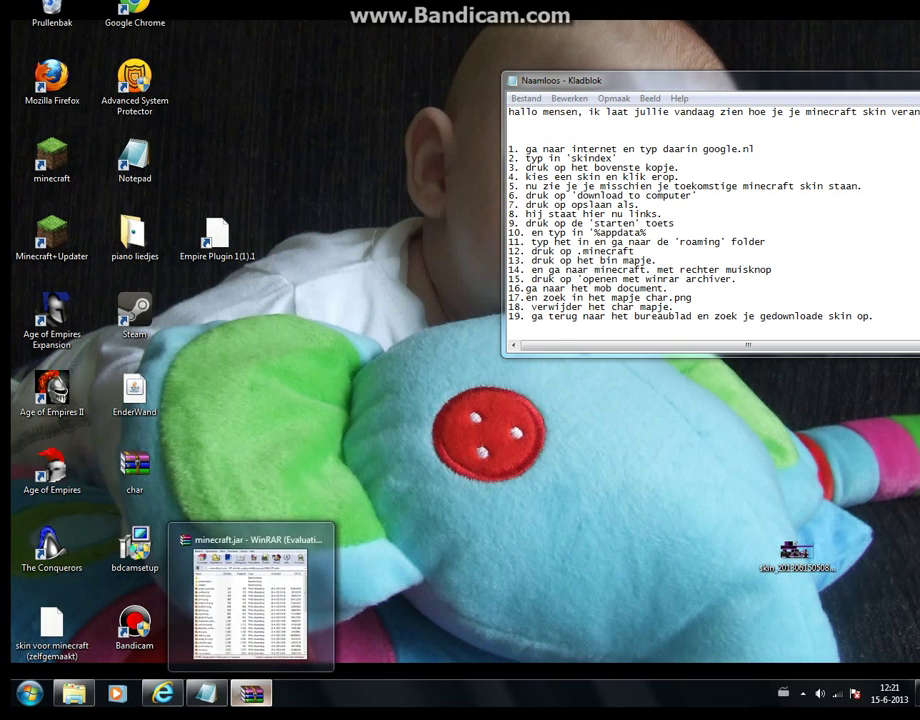
click(250, 692)
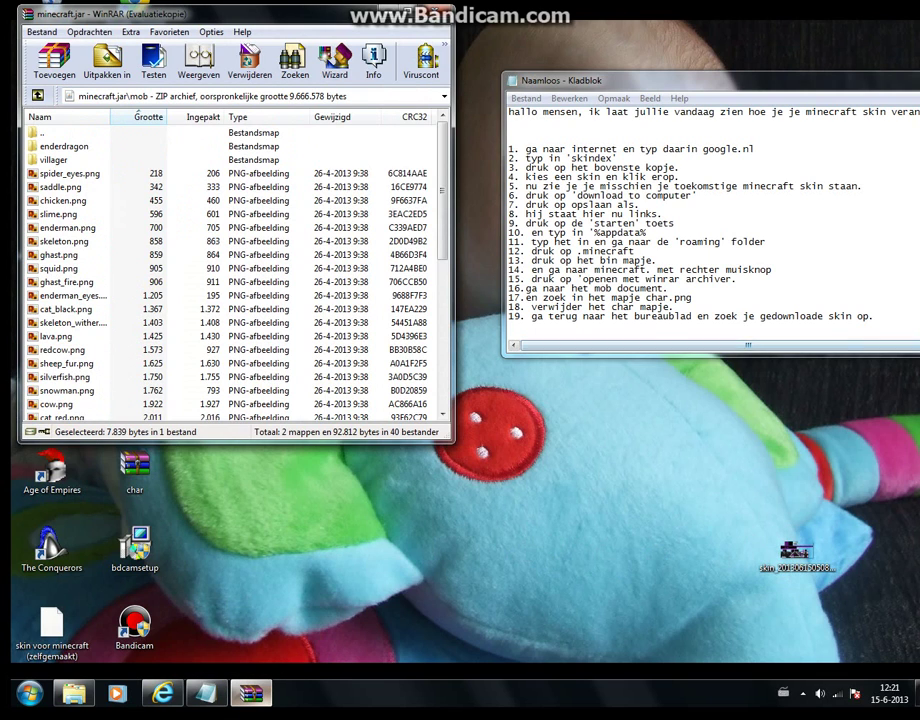
Step: Add the line "20. verander de naam naar char" to the notes
key(Return)
text(20)
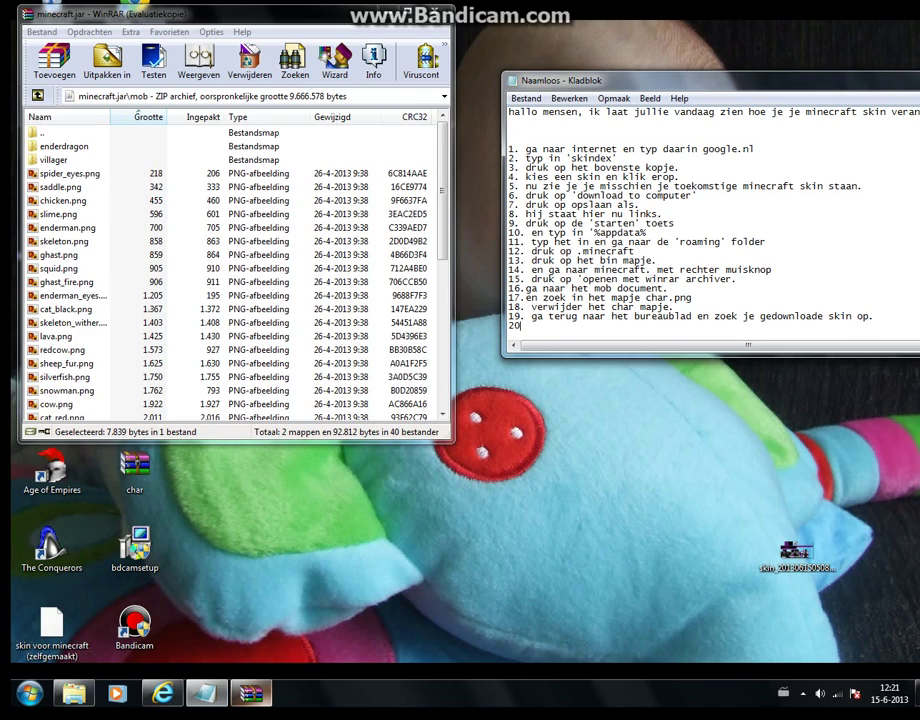
text(. verander de naam naar char)
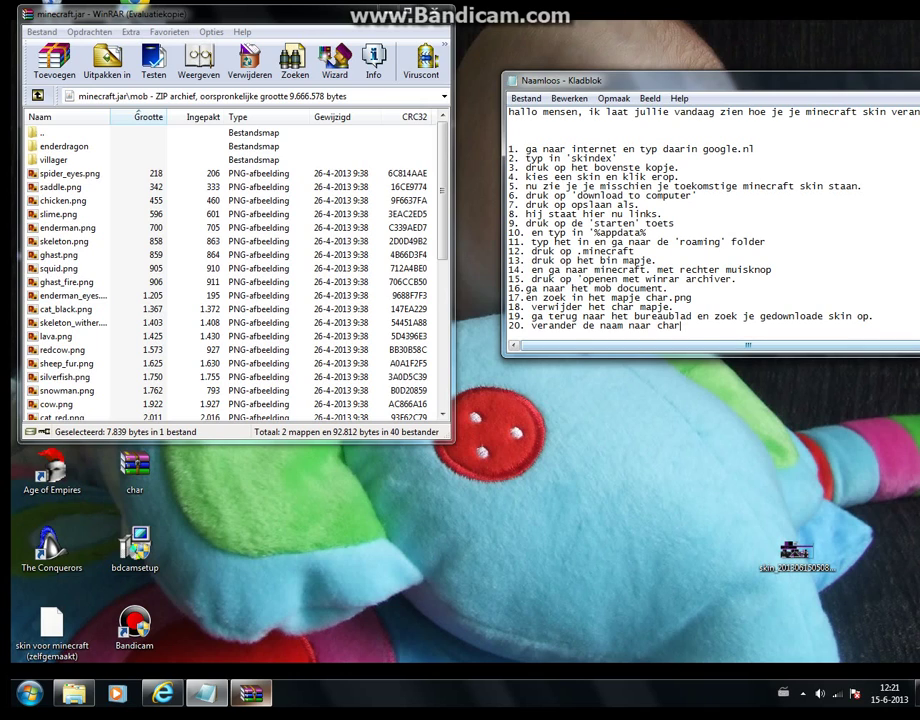
Step: Rename the downloaded skin file on the desktop as char
right_click(796, 550)
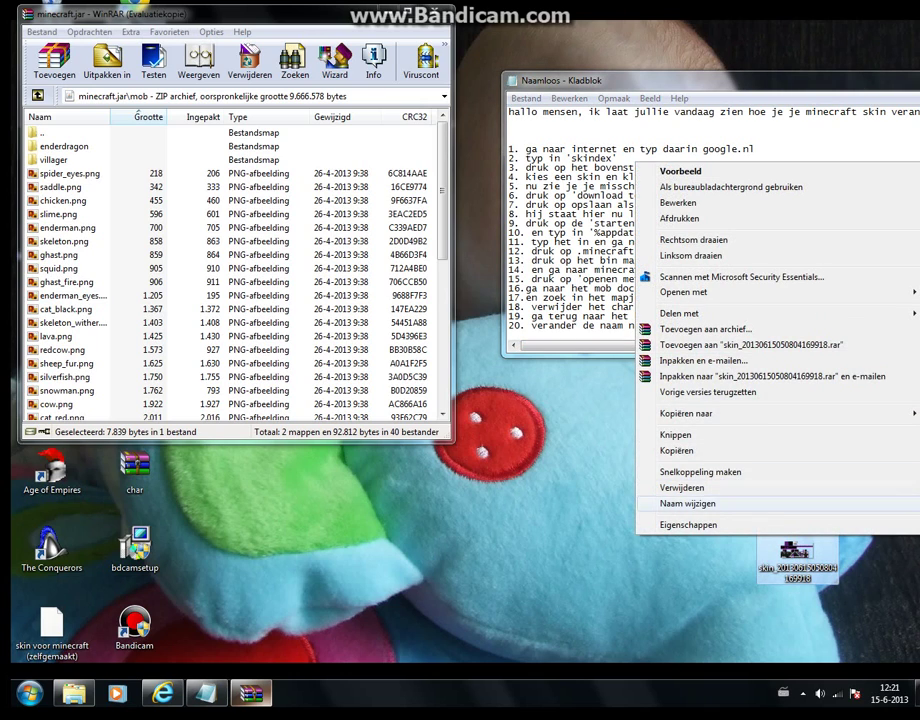
click(687, 503)
text(char)
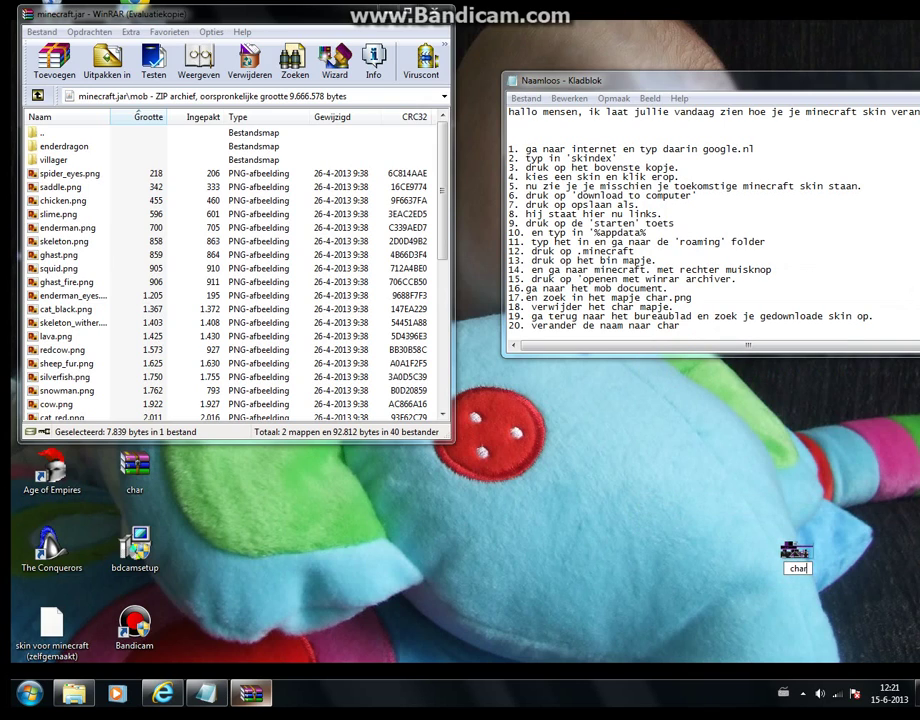
key(Return)
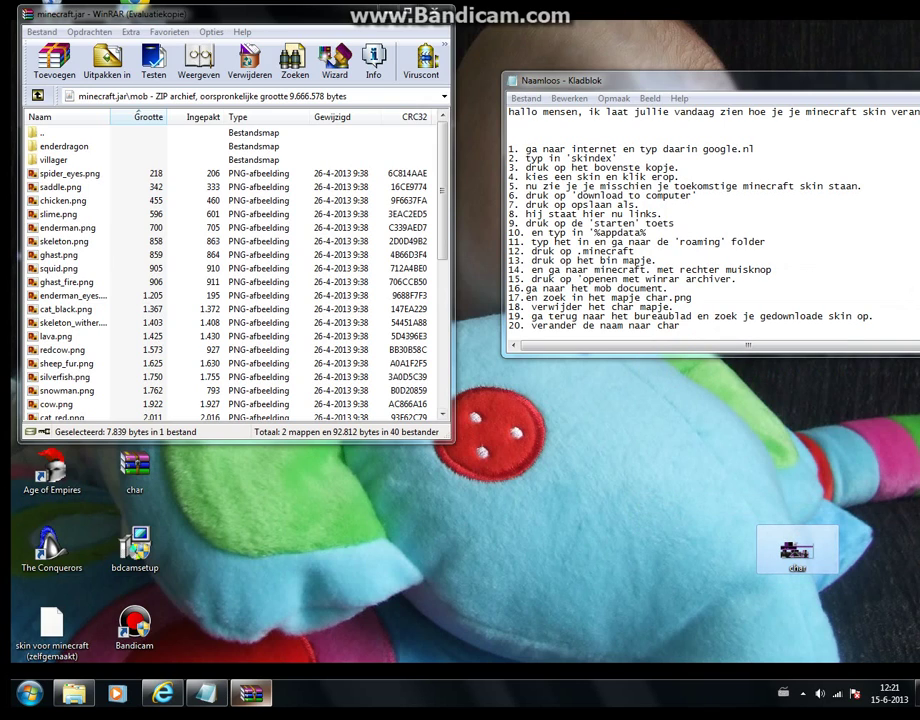
Step: Make the notes window taller beside the archive, end line 20 with a period and add "21. zet hem in winrar."
click(682, 326)
drag(600, 80, 526, 58)
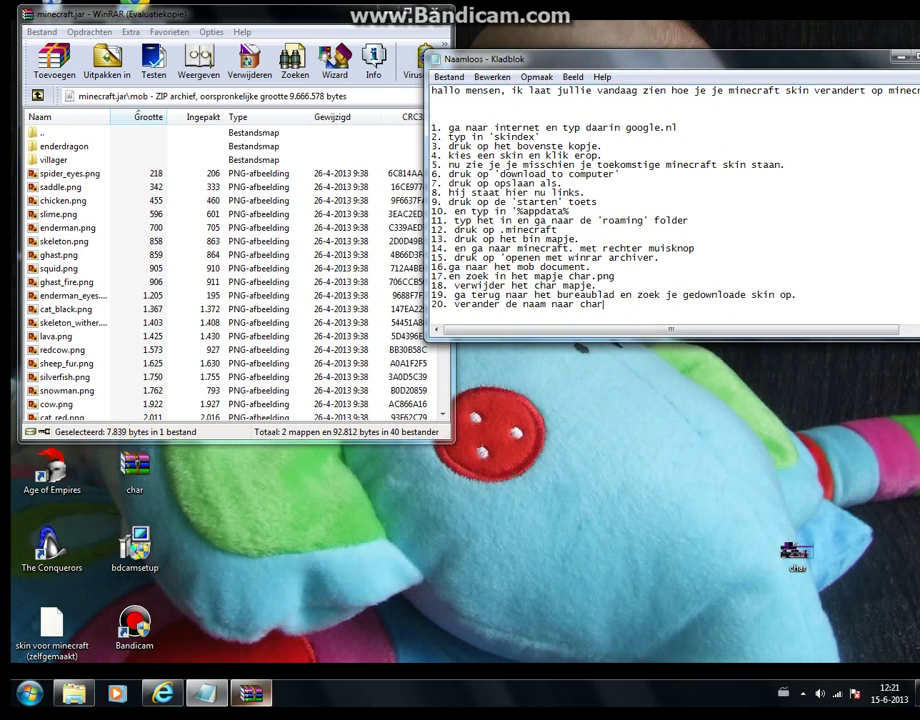
drag(570, 340, 570, 402)
drag(570, 59, 639, 53)
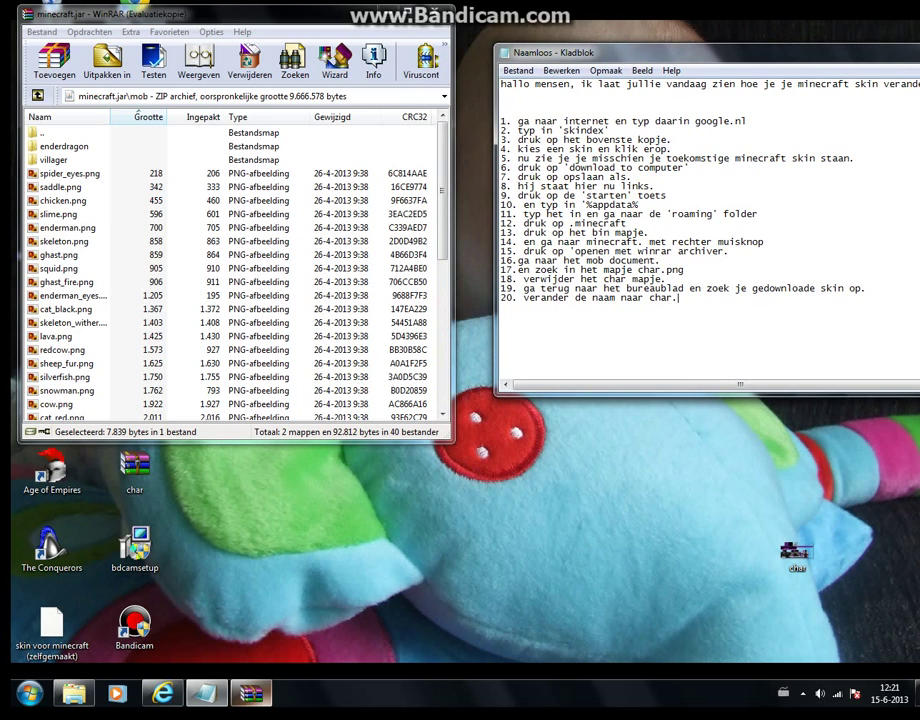
text(21. zet hem in winrar)
Step: Add the char skin file from the desktop to the archive's mob folder with the default archiving settings
drag(811, 564, 330, 290)
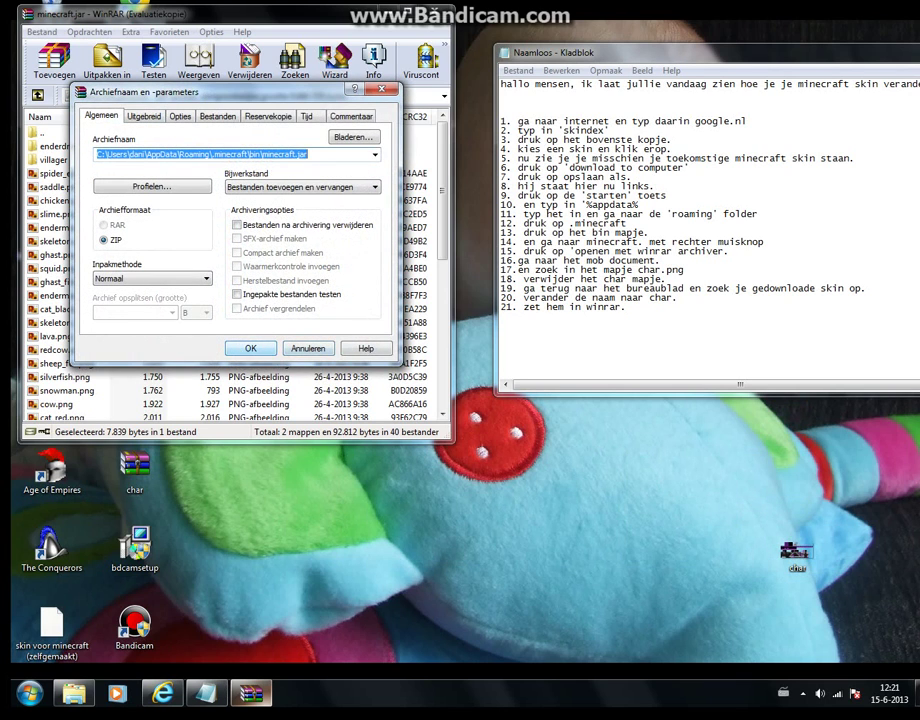
click(250, 346)
Step: Move the notes window closer to the archive and write line 22, "start minecraft op en nu heb je je skin", continuing the sentence
drag(700, 53, 666, 53)
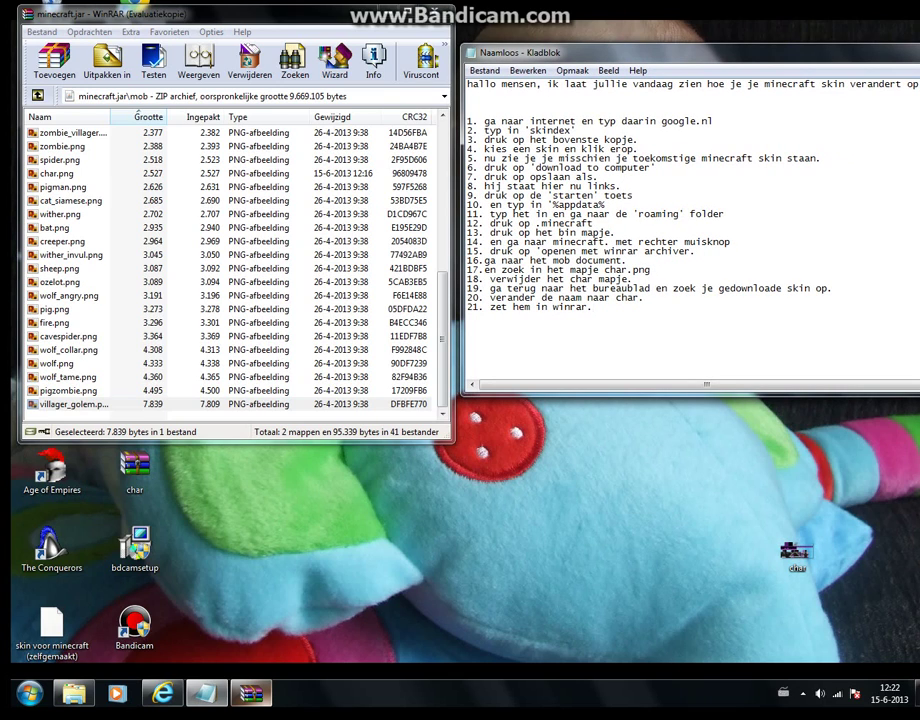
text(22. start minecraft op en )
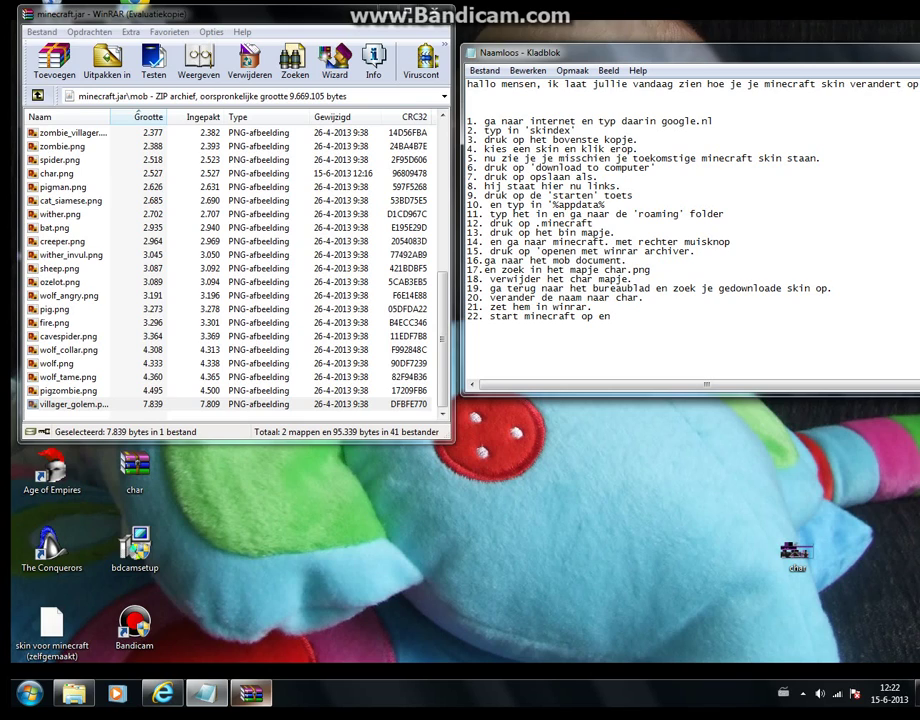
text(nu heb je je skin verande)
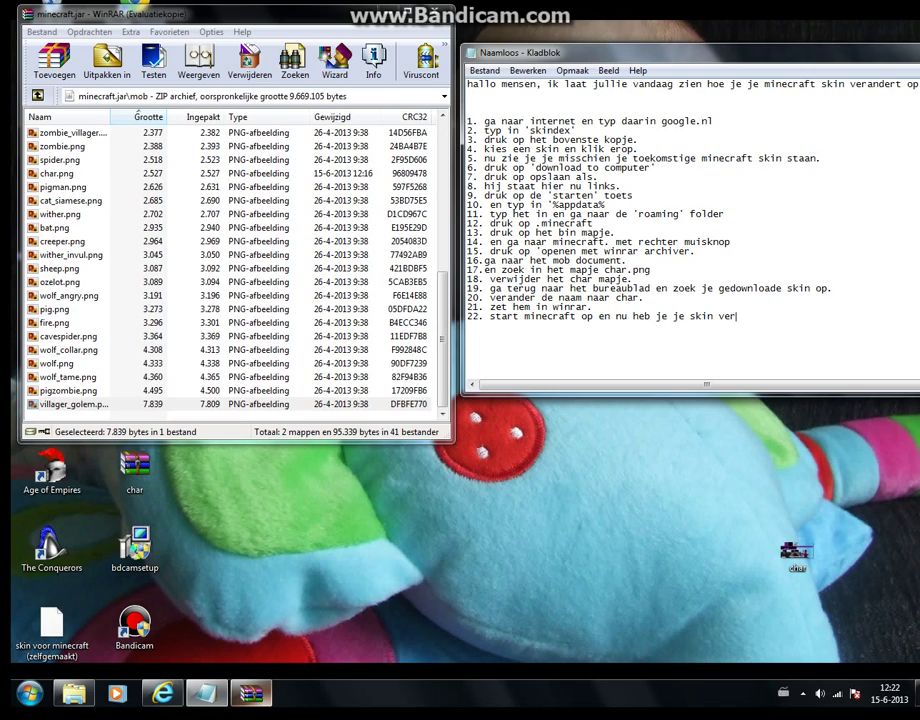